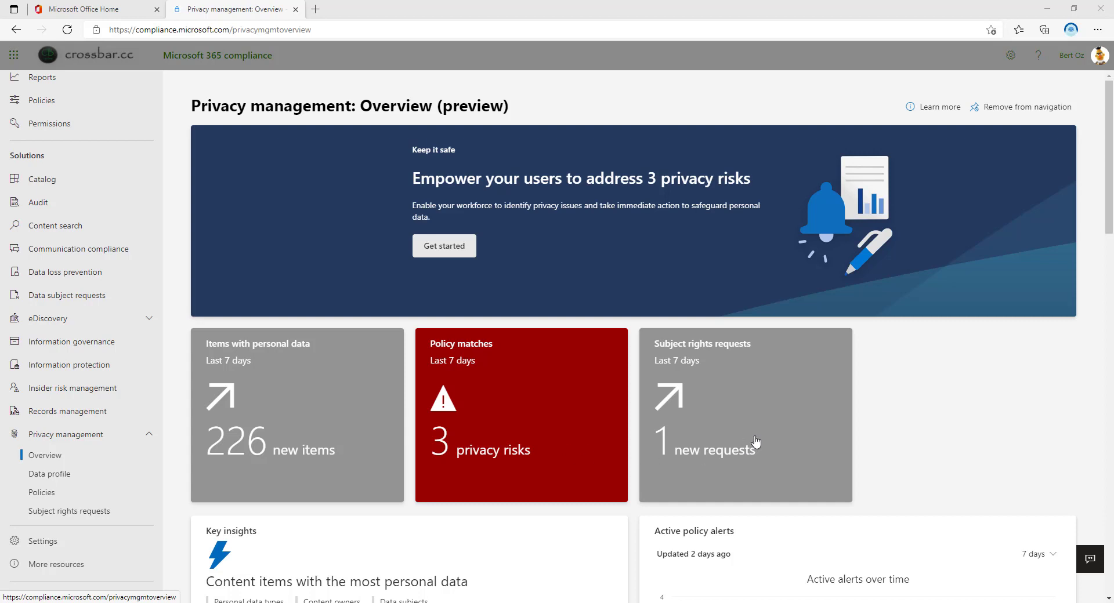
# Open the Key insights summary of content items with the most personal data
pyautogui.scroll(-2, 396, 301)
pyautogui.scroll(-3, 396, 306)
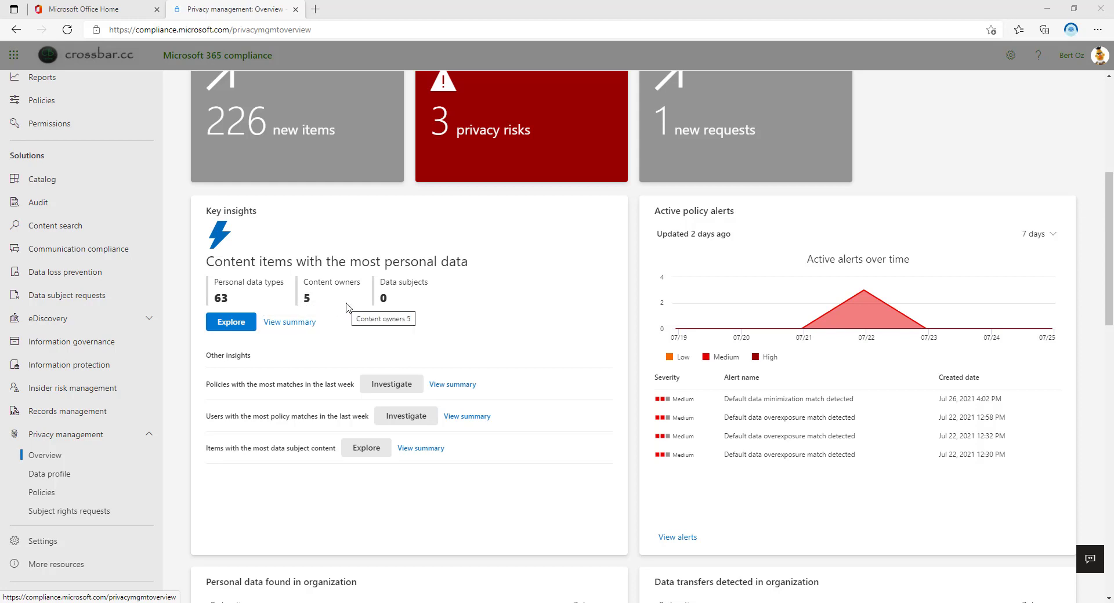
pyautogui.click(293, 324)
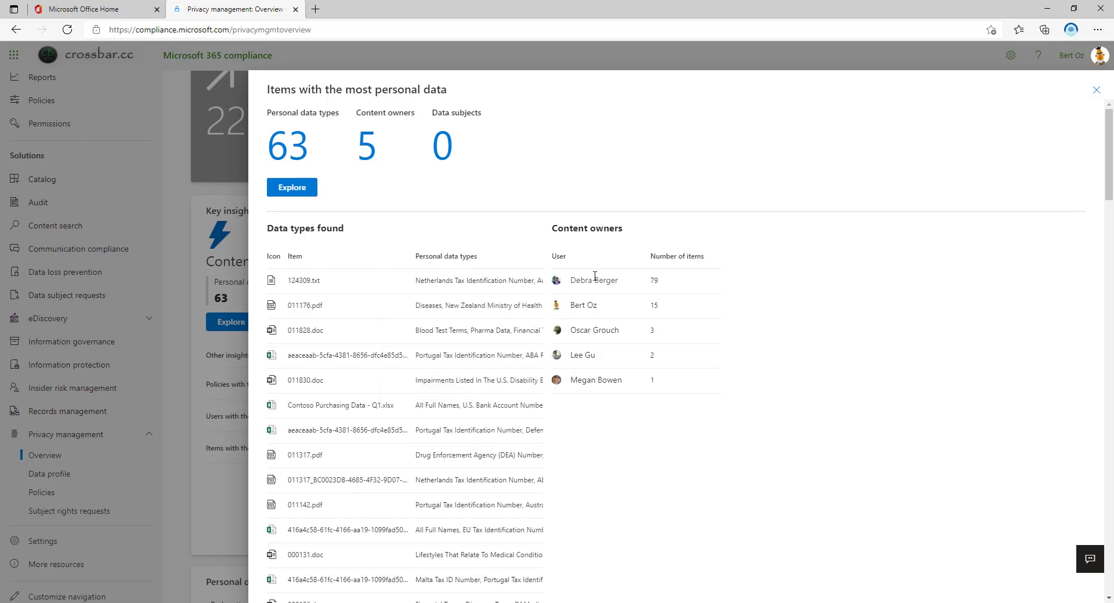
pyautogui.moveTo(595, 354)
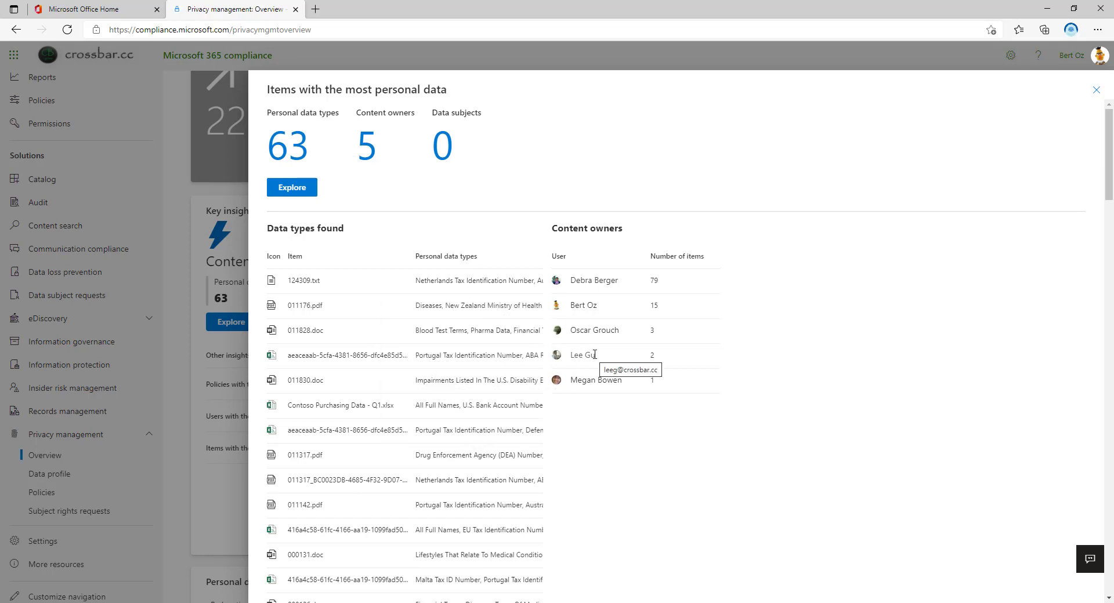
# Open the full items list and view 011176.pdf's location and personal data types
pyautogui.click(306, 191)
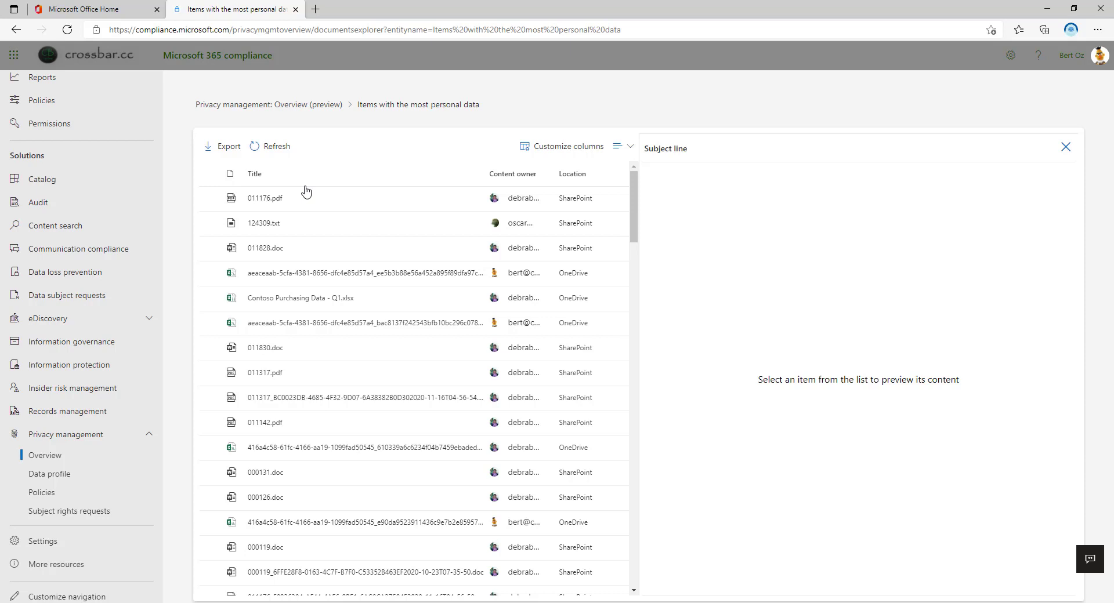
pyautogui.click(263, 197)
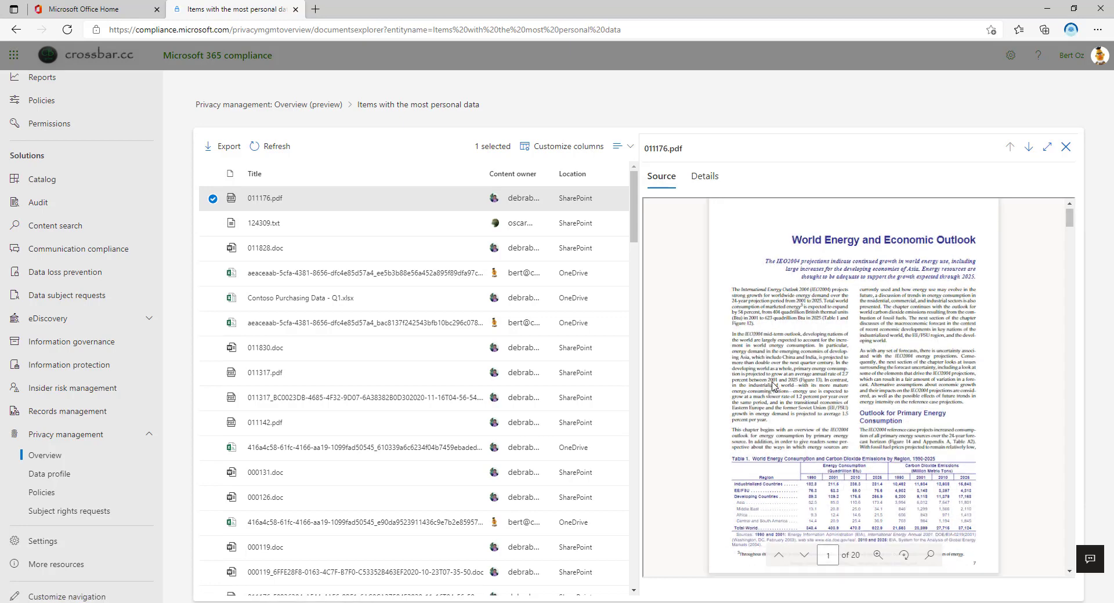
pyautogui.click(705, 178)
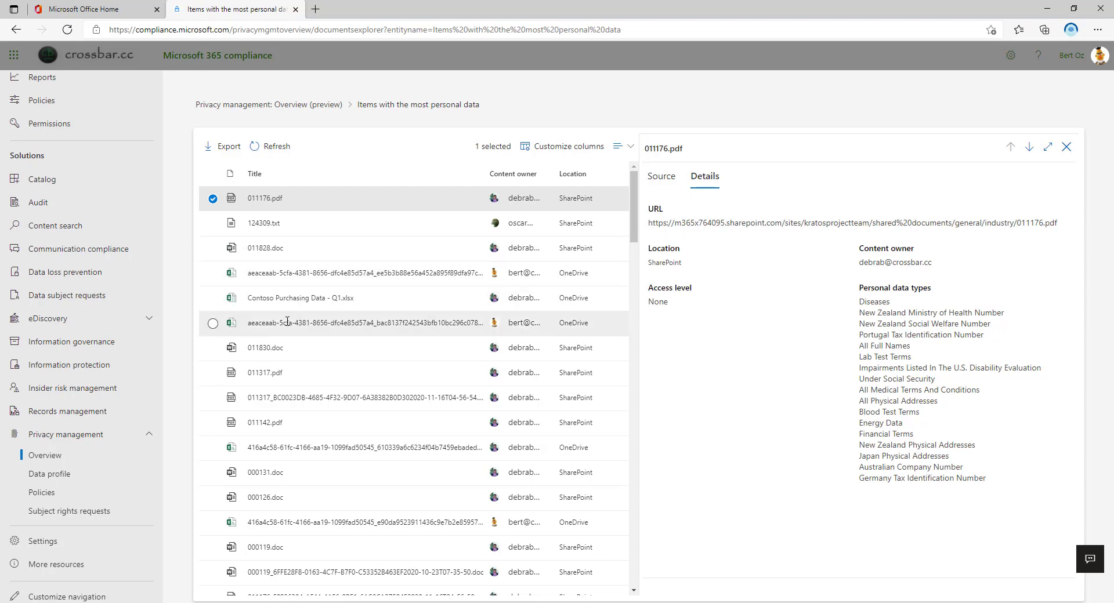
# Preview the source contents of Contoso Purchasing Data - Q1.xlsx
pyautogui.click(281, 301)
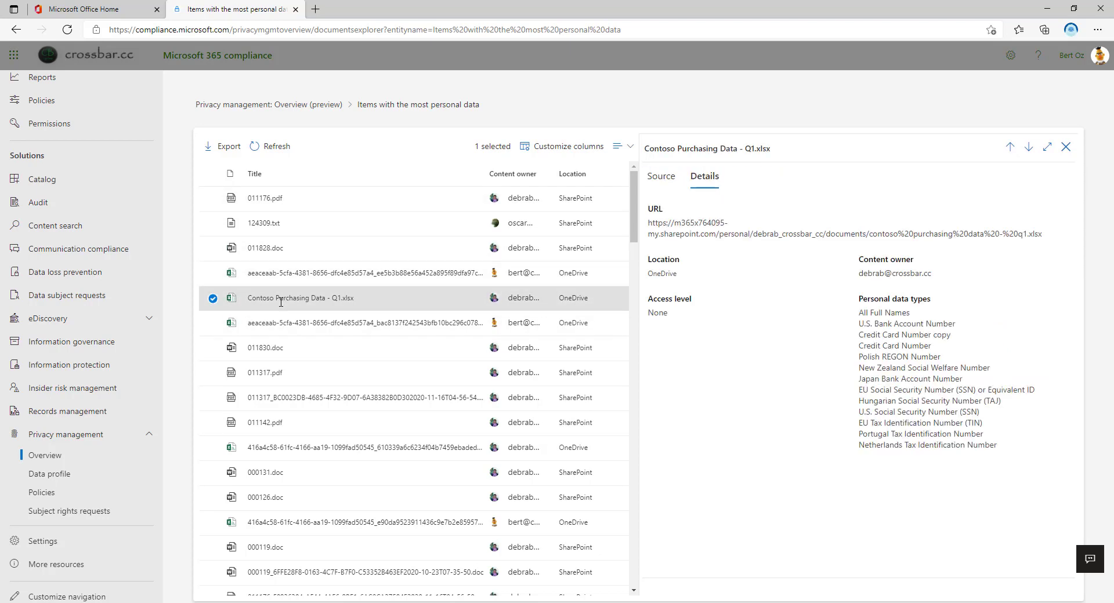
pyautogui.click(662, 184)
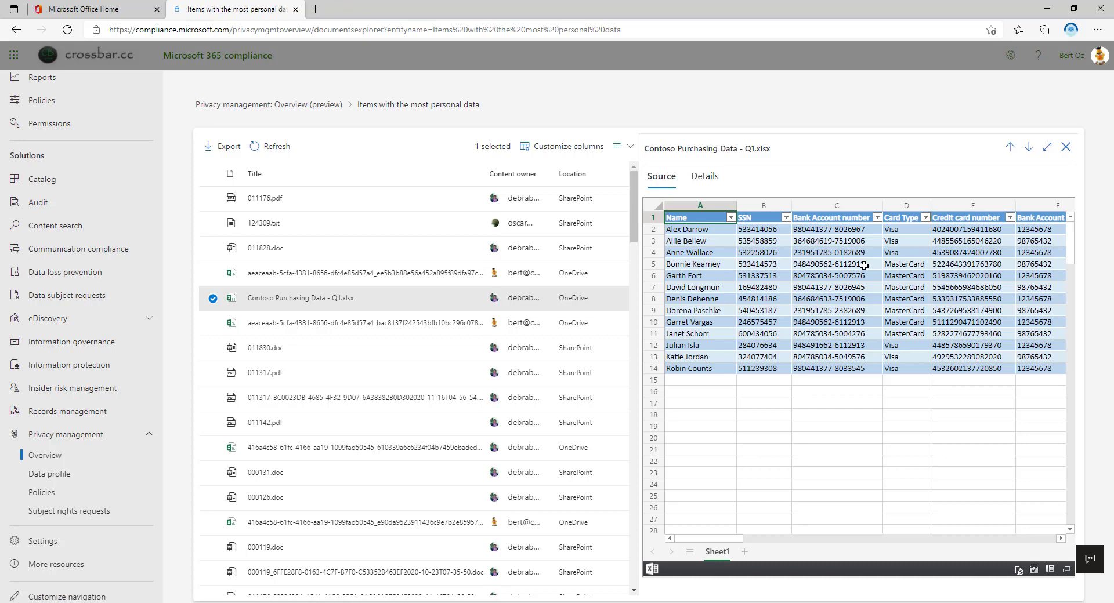
pyautogui.hscroll(3, 863, 266)
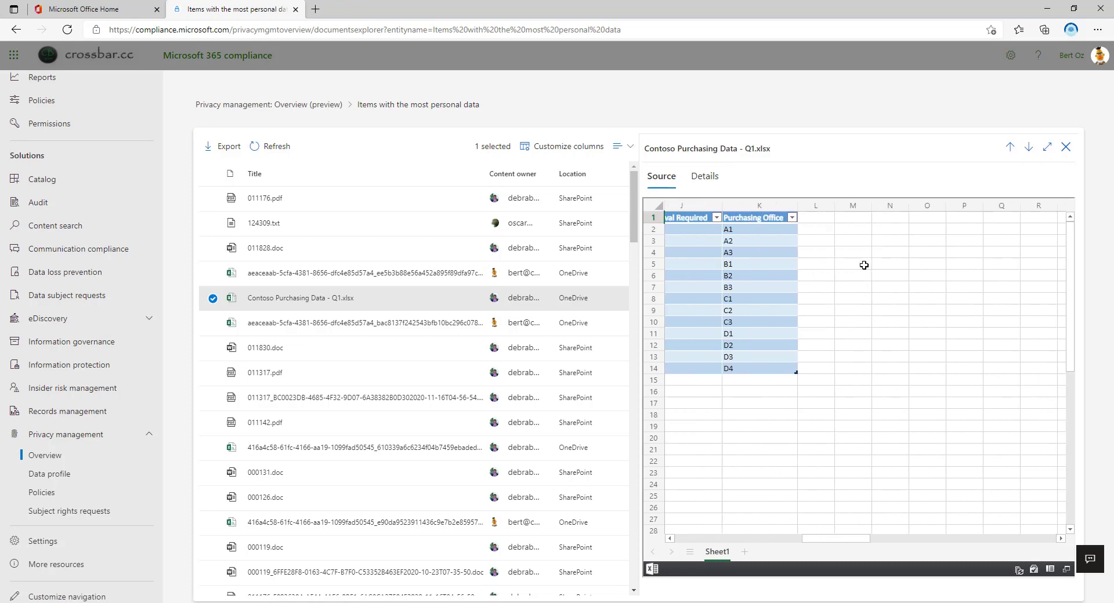
# Return to the Privacy management overview
pyautogui.hotkey('alt', 'Left')
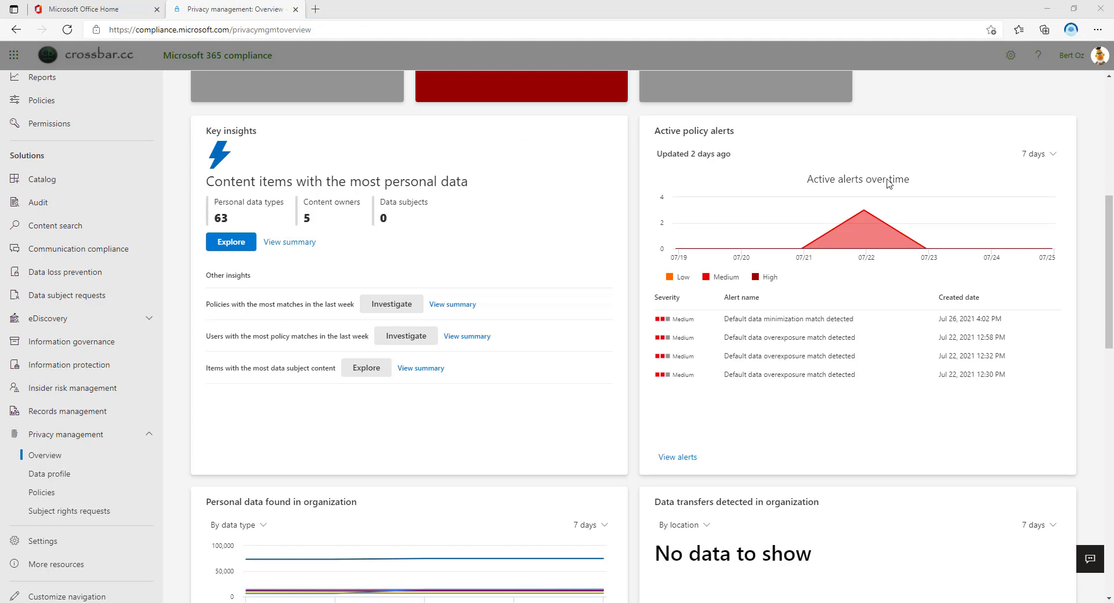
pyautogui.moveTo(881, 194)
pyautogui.scroll(-4, 836, 292)
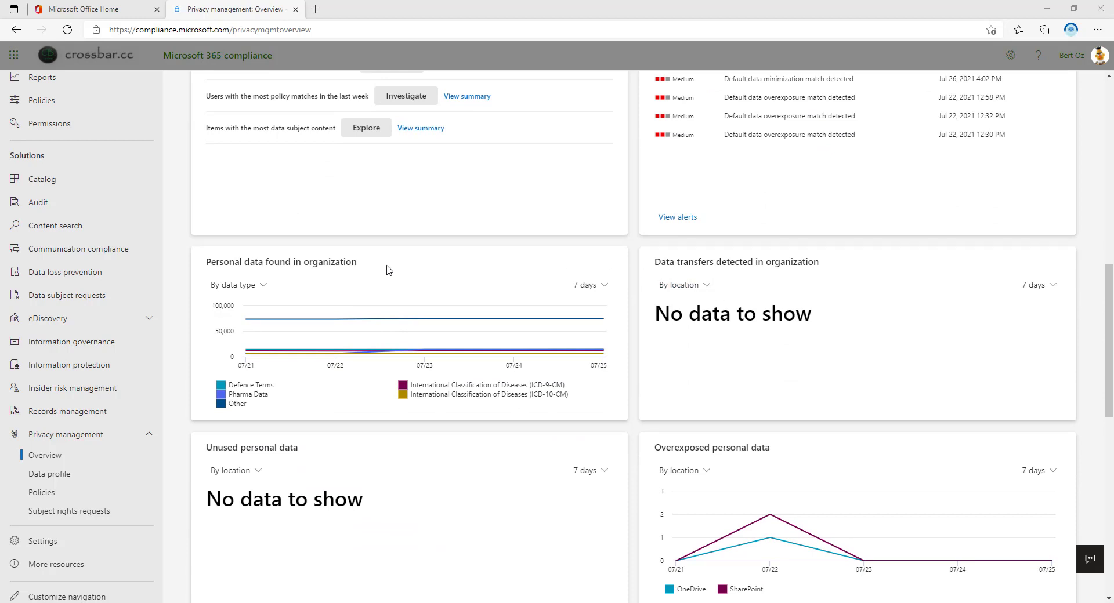
# Switch the Personal data found chart to By location and scroll down the overview
pyautogui.moveTo(440, 318)
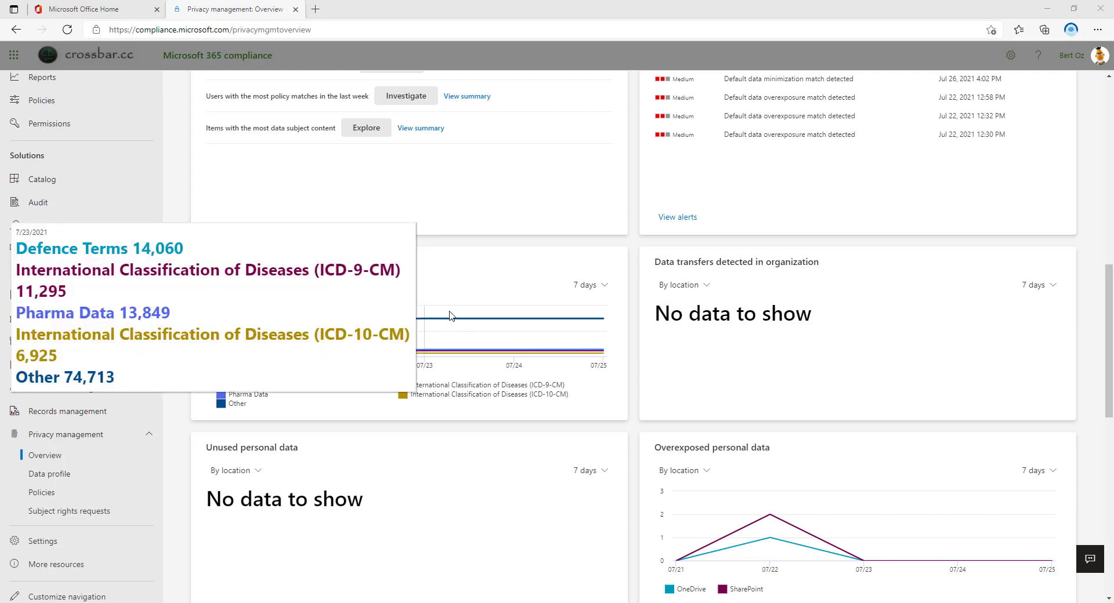
pyautogui.click(262, 287)
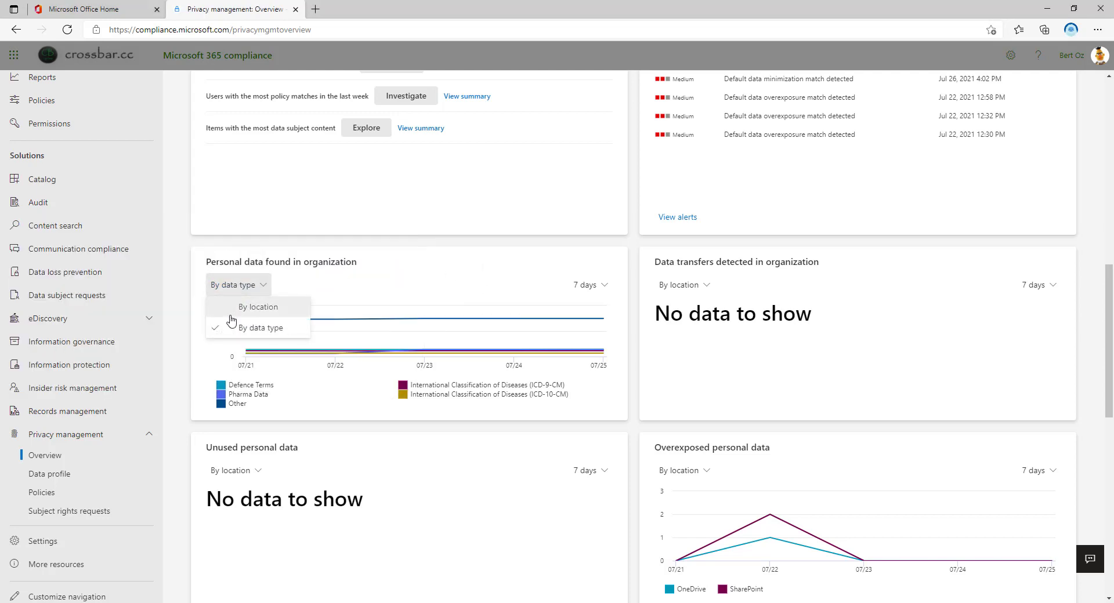
pyautogui.click(229, 306)
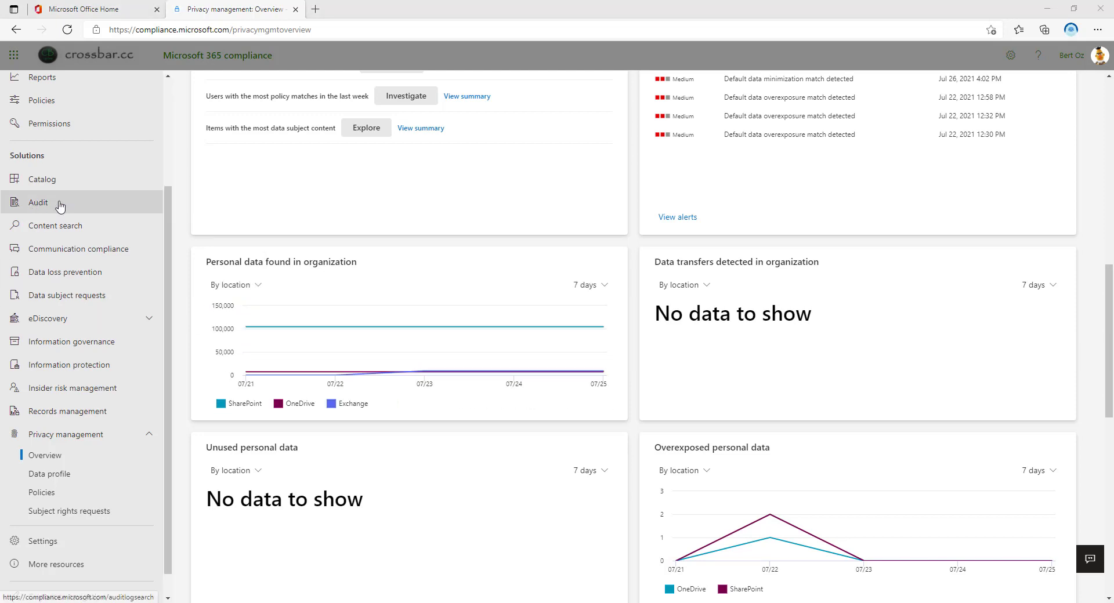
pyautogui.moveTo(447, 350)
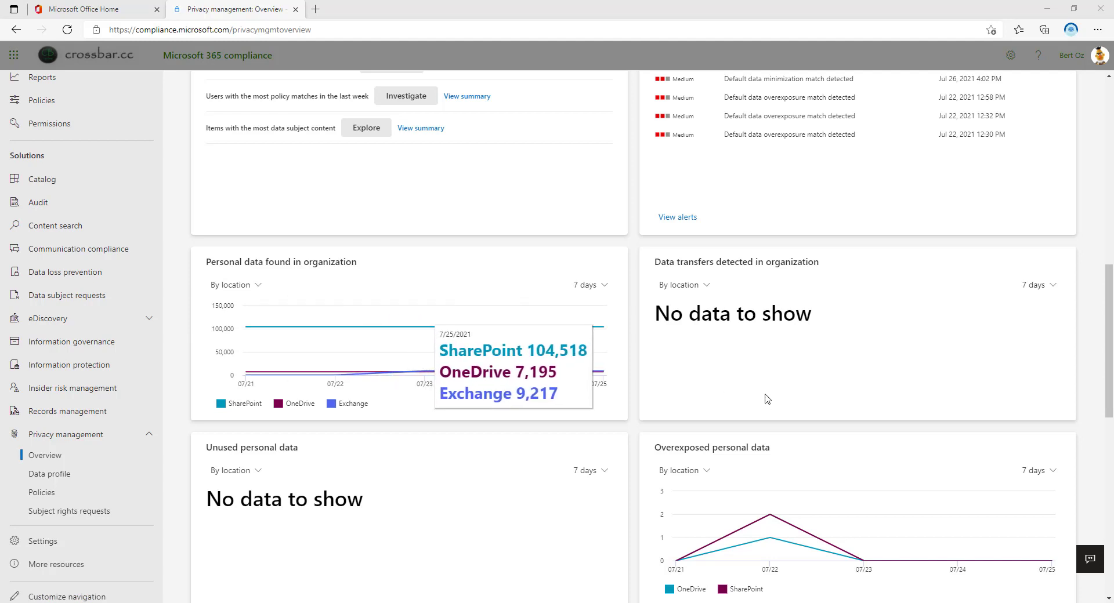
pyautogui.scroll(-2, 632, 429)
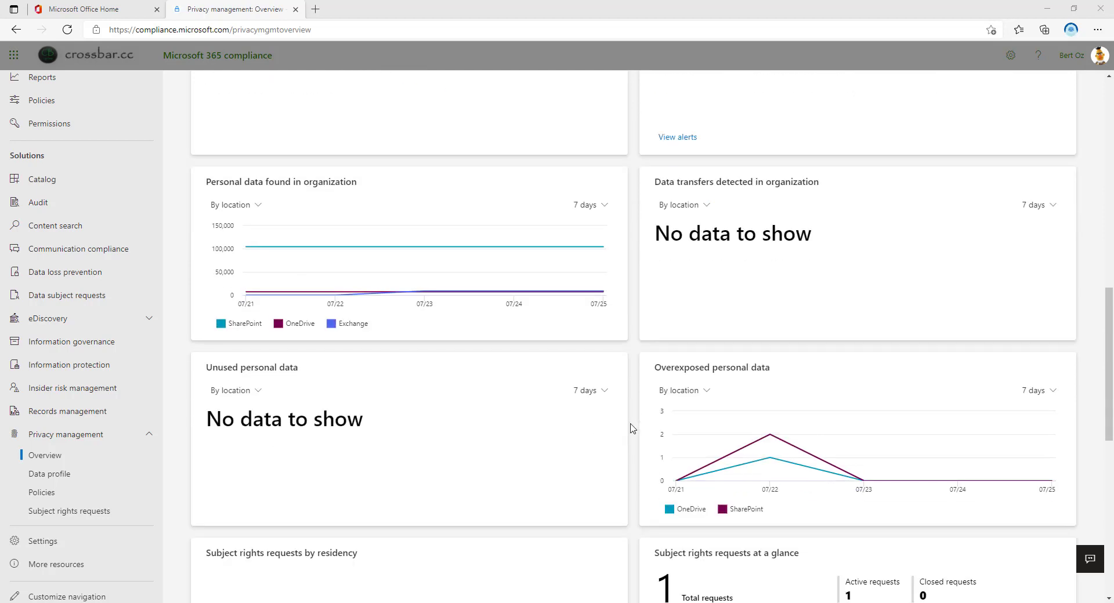
pyautogui.scroll(-4, 633, 429)
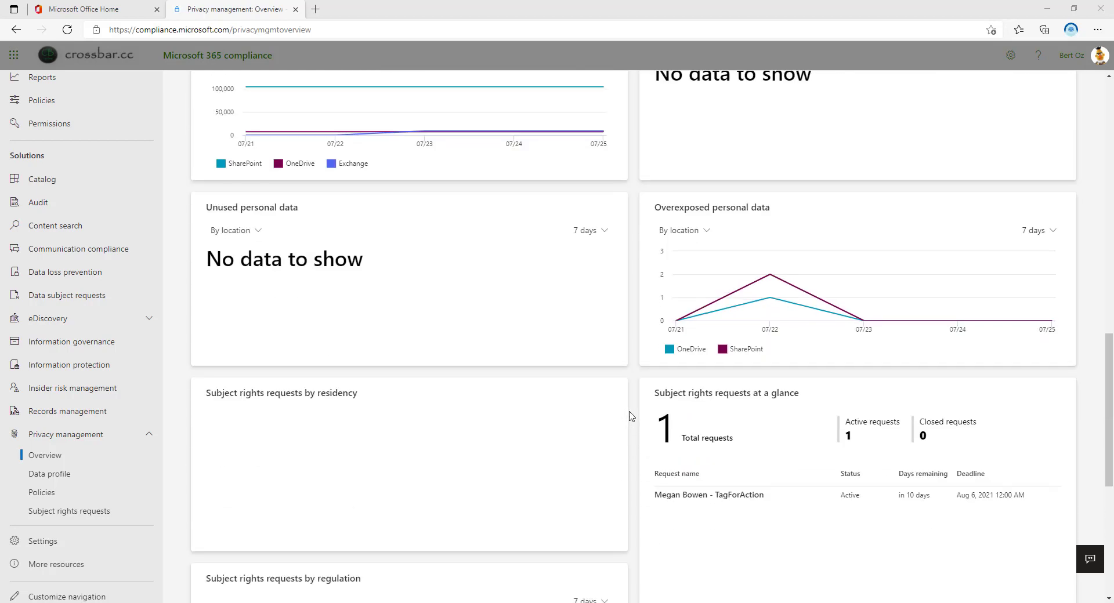
pyautogui.moveTo(771, 293)
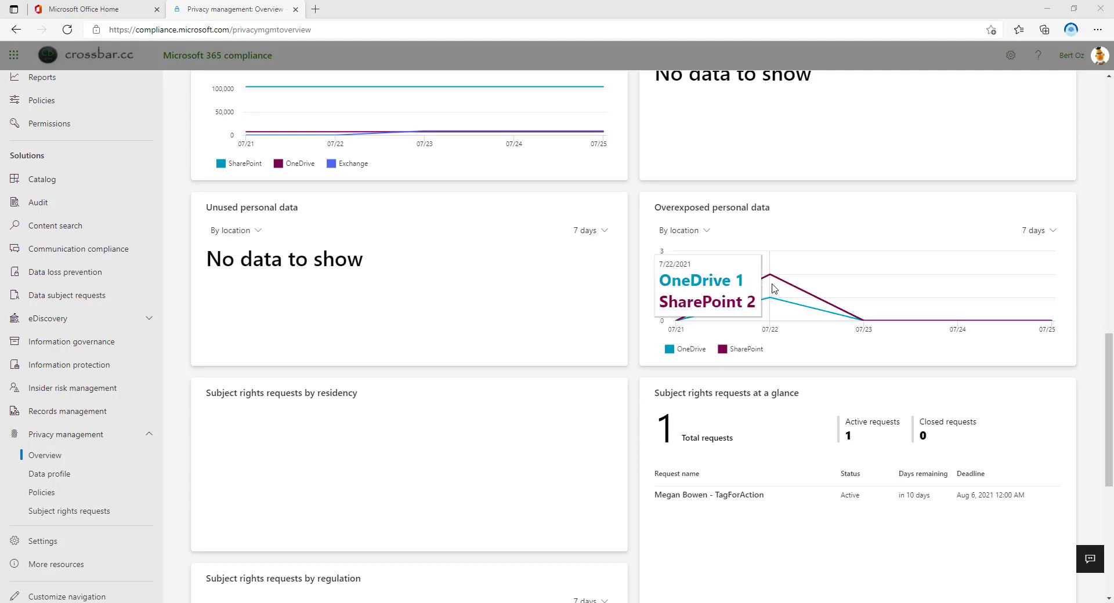
pyautogui.scroll(-4, 650, 400)
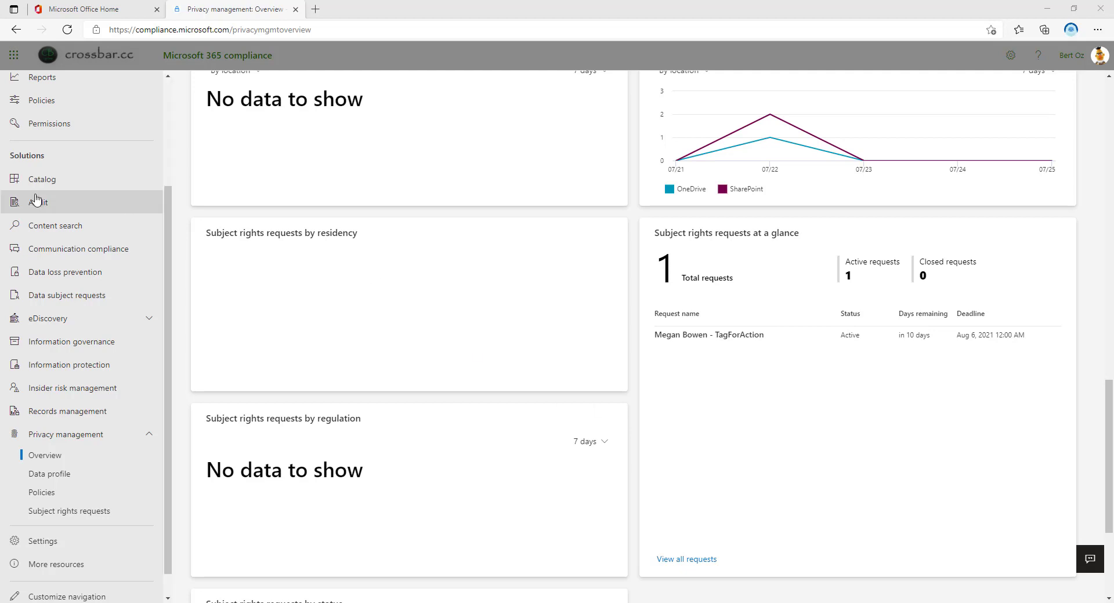
# Go to Data profile and explore personal data type instances across all locations
pyautogui.click(81, 479)
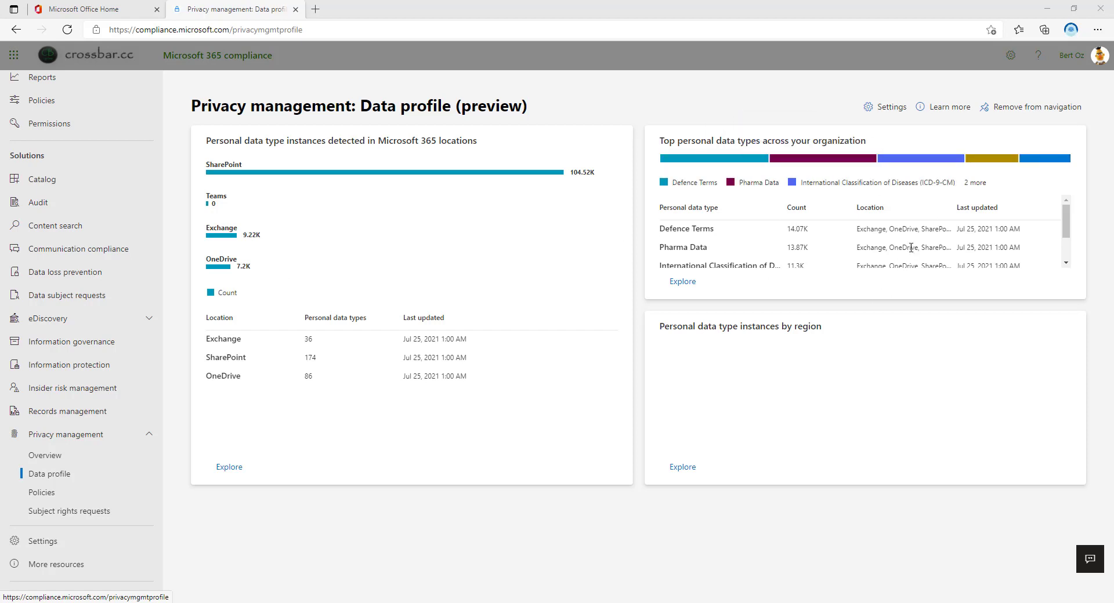
pyautogui.click(225, 469)
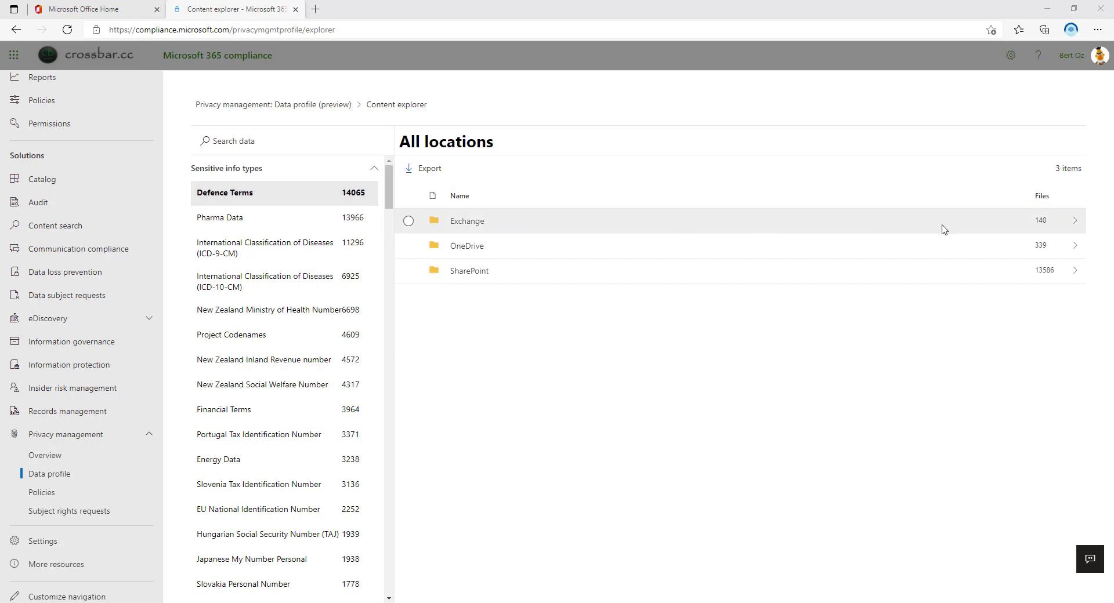
# Drill into Exchange's first mailbox, check notification 087828's sensitive info types, and return to Data profile
pyautogui.click(444, 226)
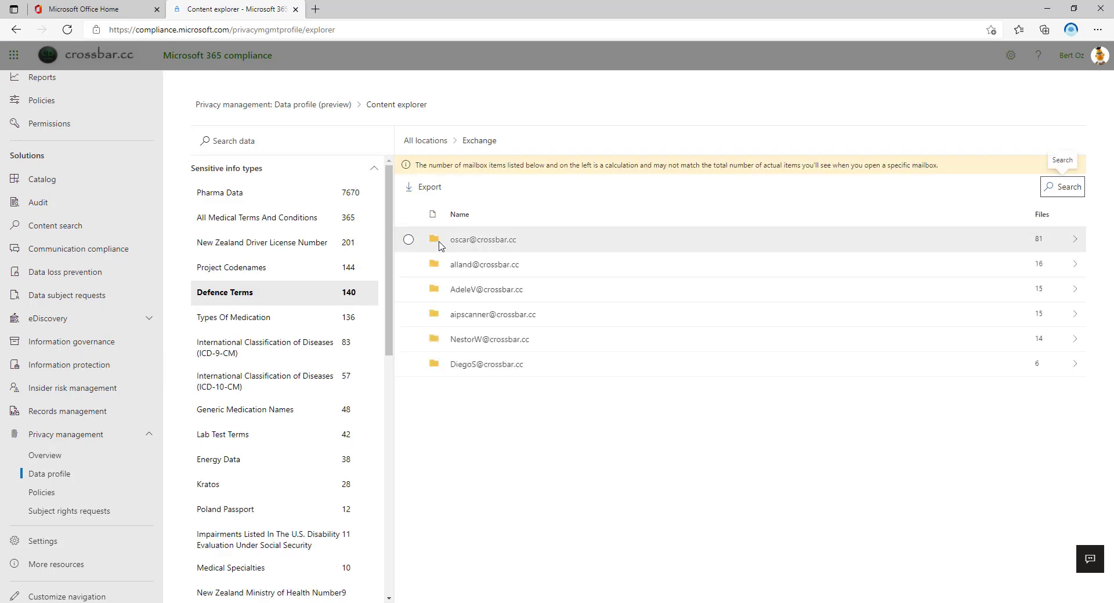
pyautogui.click(440, 246)
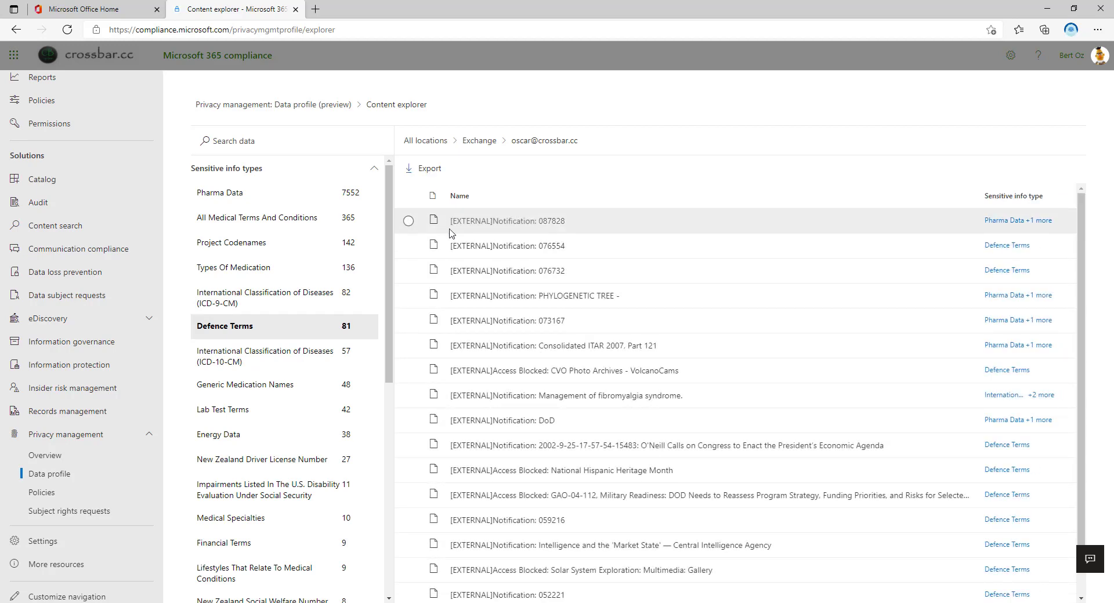
pyautogui.click(1005, 221)
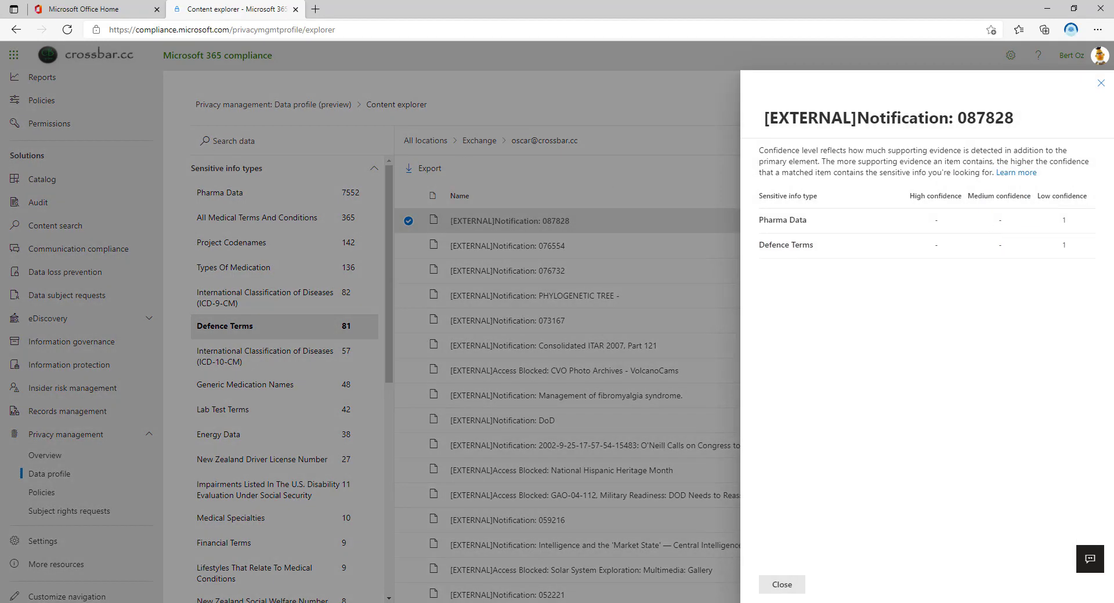
pyautogui.hotkey('alt', 'Left')
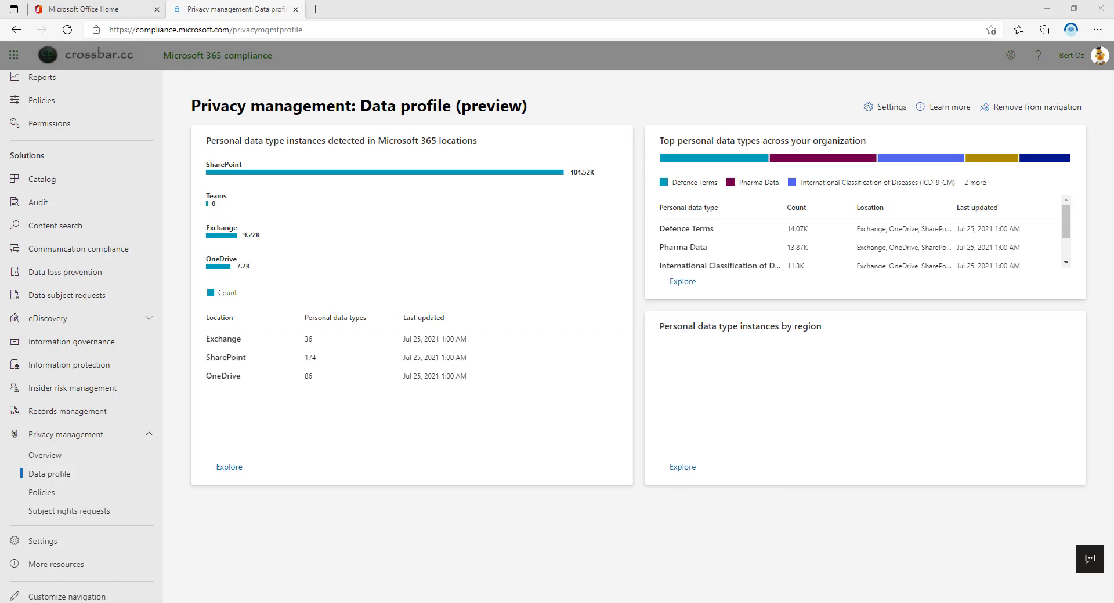
# Open the Privacy management Policies page
pyautogui.click(41, 492)
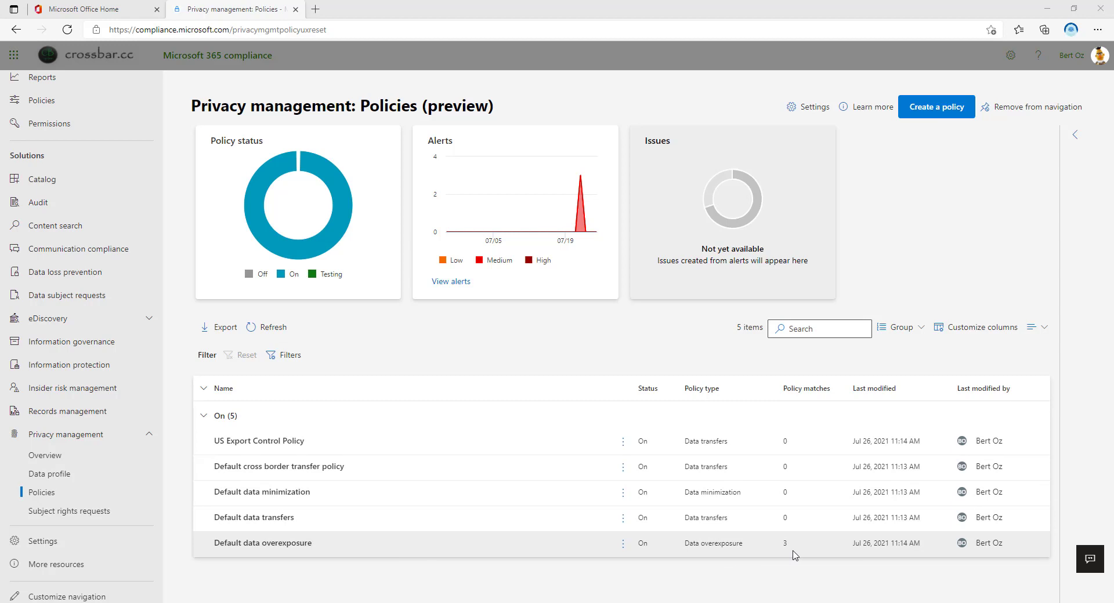
# Open the Default data overexposure policy's Matched items list
pyautogui.click(303, 548)
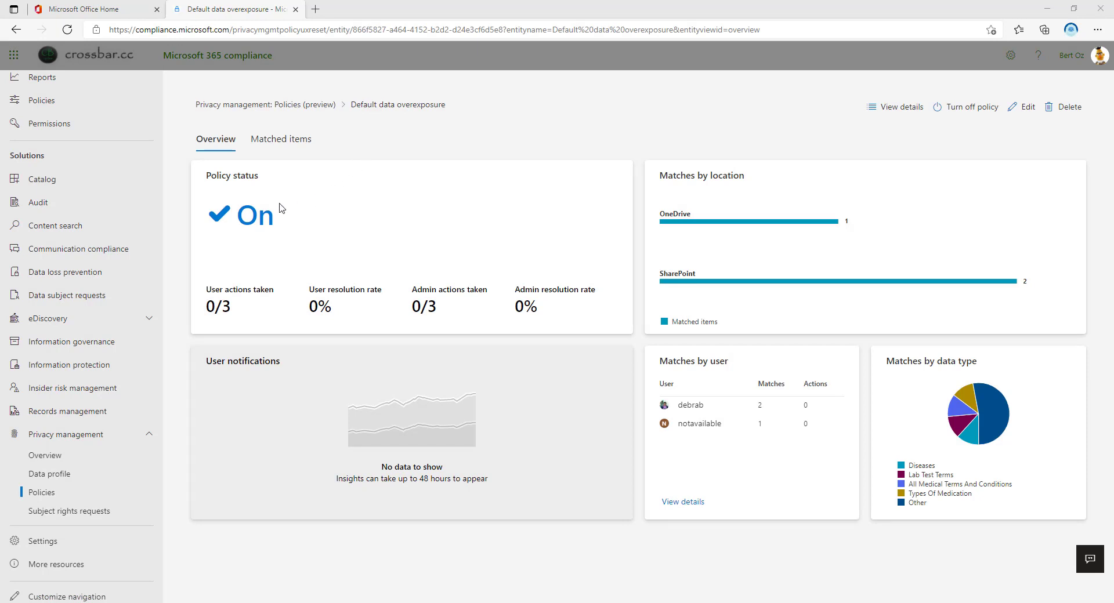
pyautogui.moveTo(732, 228)
pyautogui.click(293, 140)
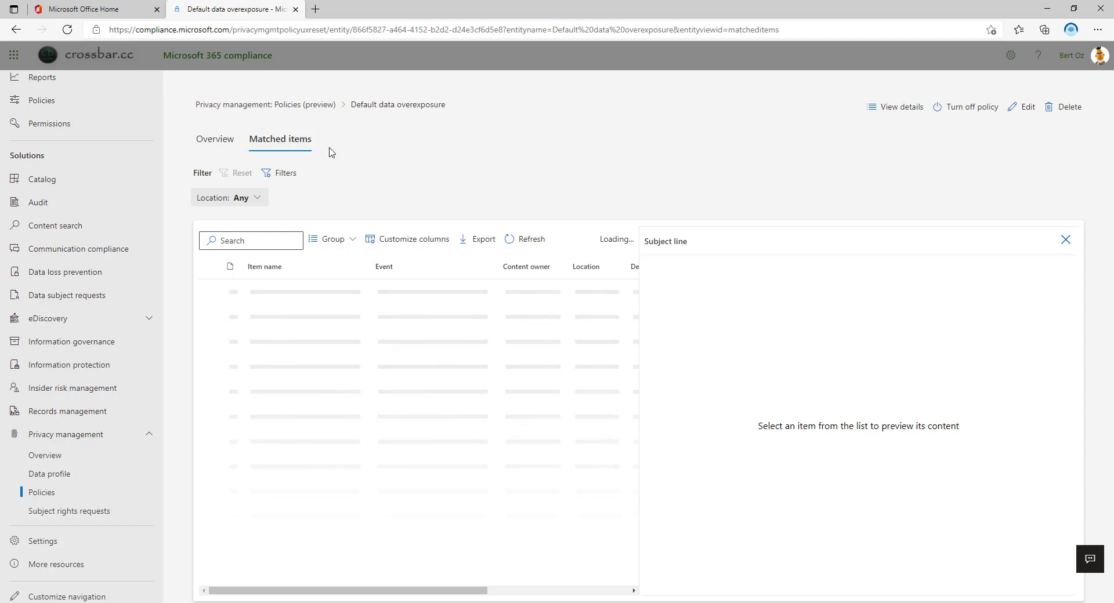
# Preview the Contoso Purchasing Data - Q1.xlsx match and check its file activities and remediation history
pyautogui.click(302, 290)
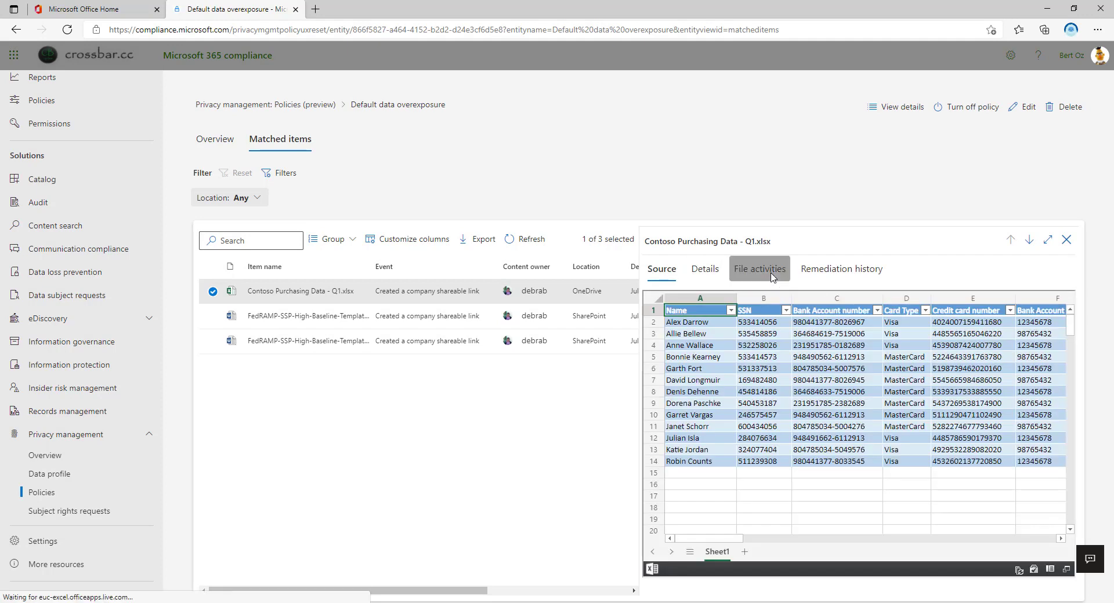
pyautogui.click(771, 277)
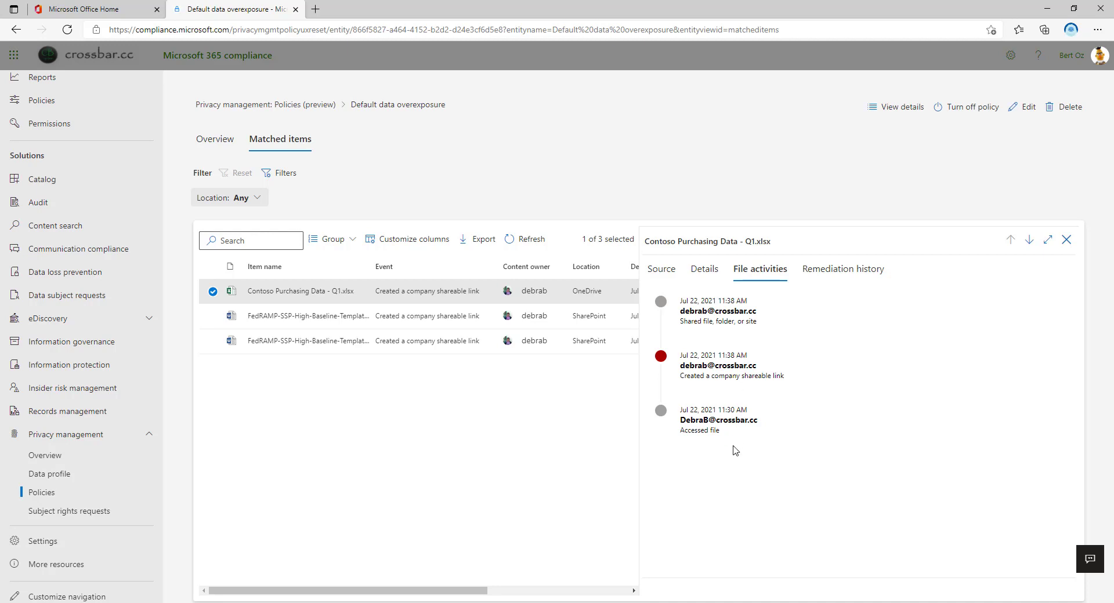
pyautogui.click(869, 272)
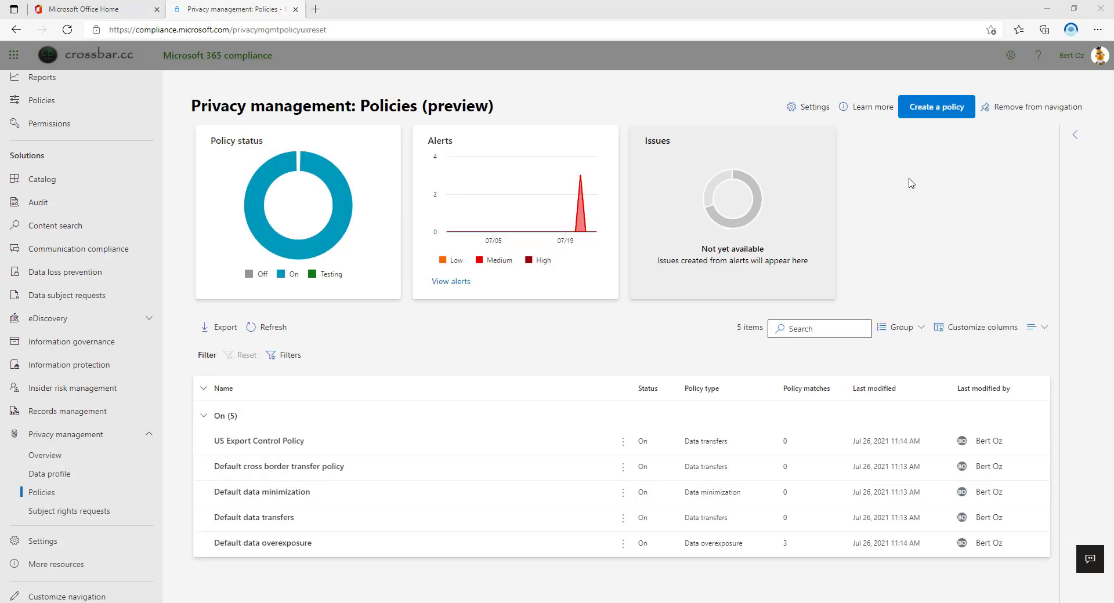
# Create a policy from the Data transfers template, review its default settings, then edit them in the wizard
pyautogui.click(938, 108)
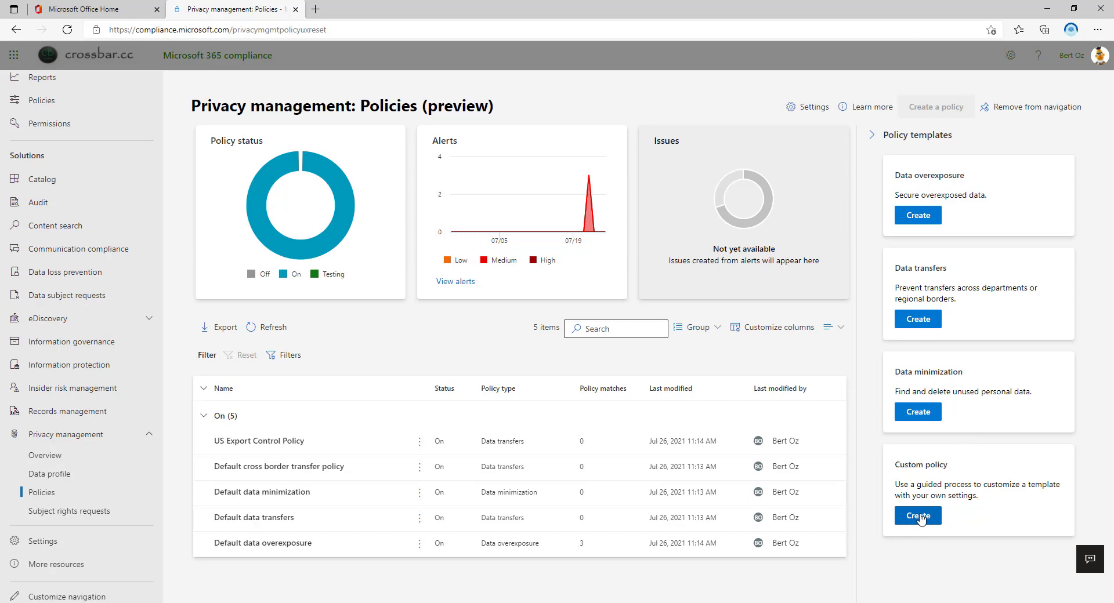
pyautogui.click(922, 325)
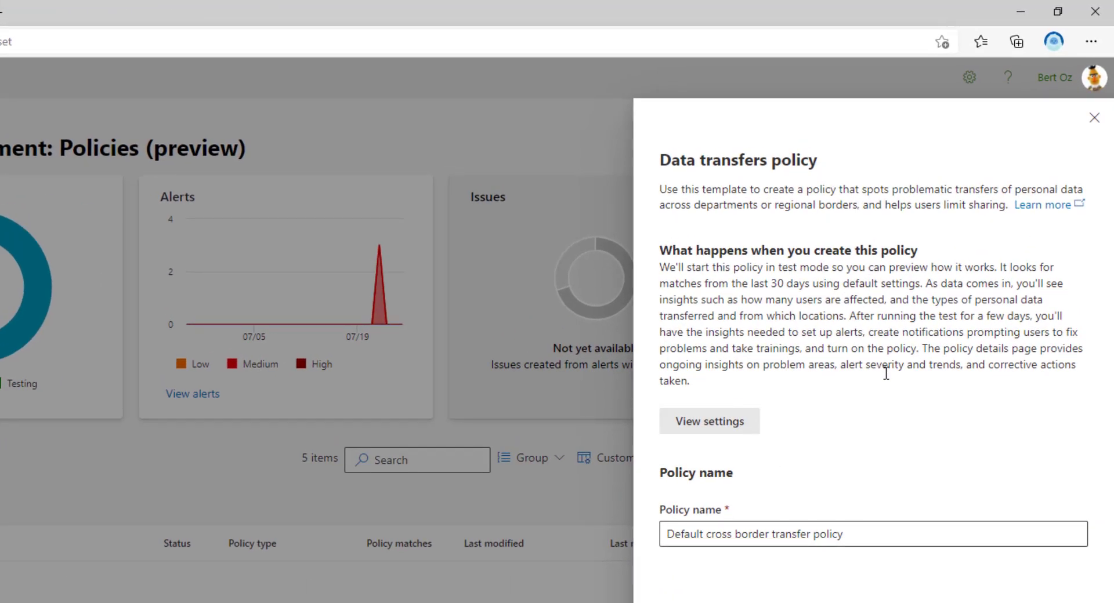
pyautogui.click(696, 423)
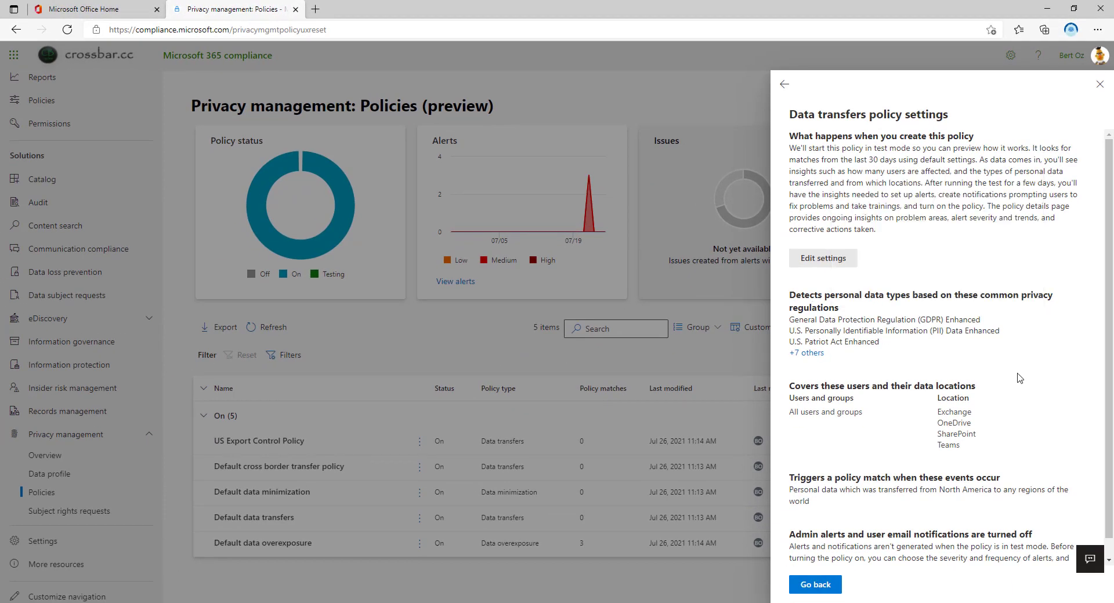
pyautogui.scroll(-1, 1019, 378)
pyautogui.moveTo(957, 322)
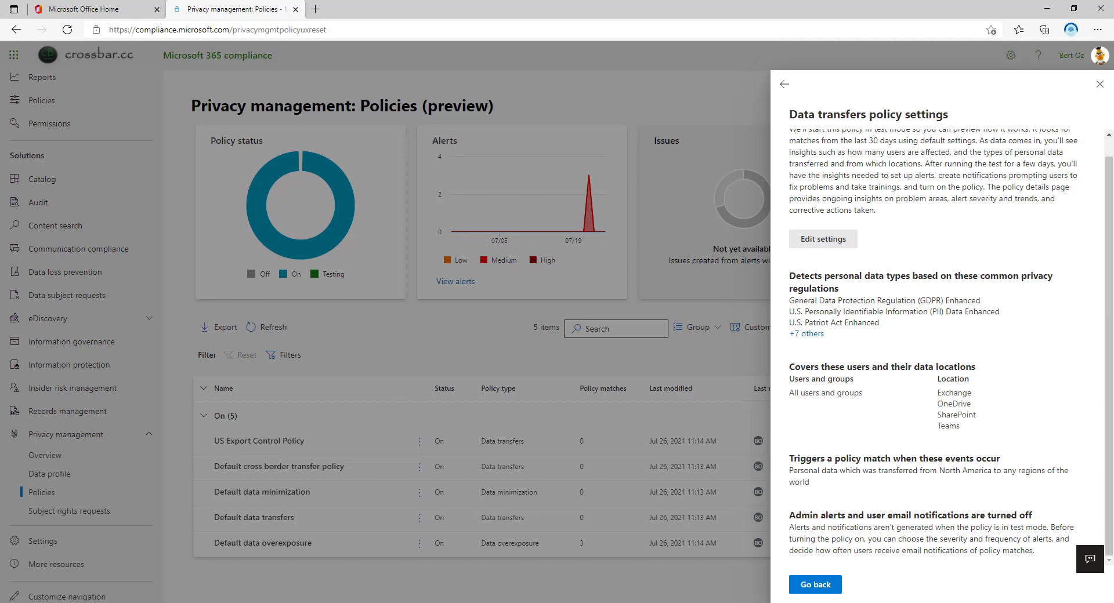
pyautogui.scroll(1, 829, 256)
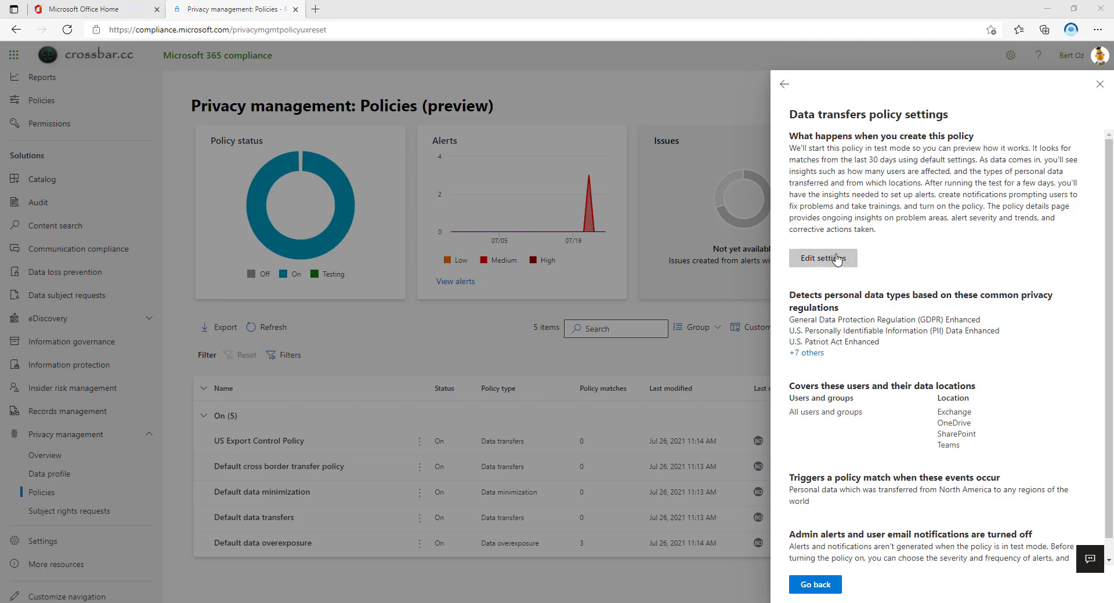
pyautogui.click(824, 259)
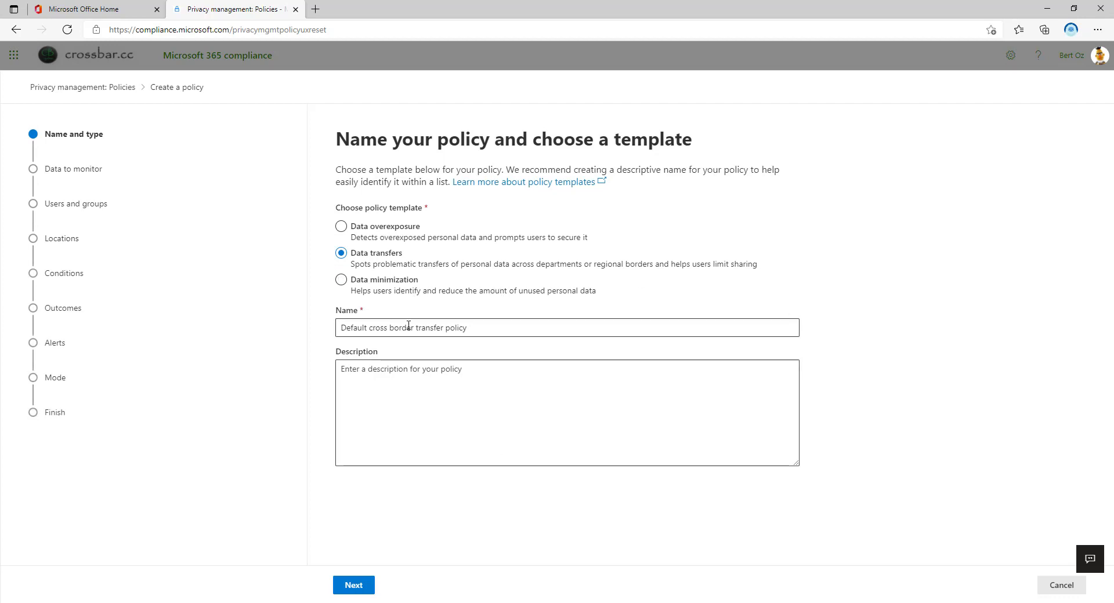
# Keep the default name, classification groups, all users and all four locations, advancing past Locations
pyautogui.click(498, 327)
pyautogui.click(353, 585)
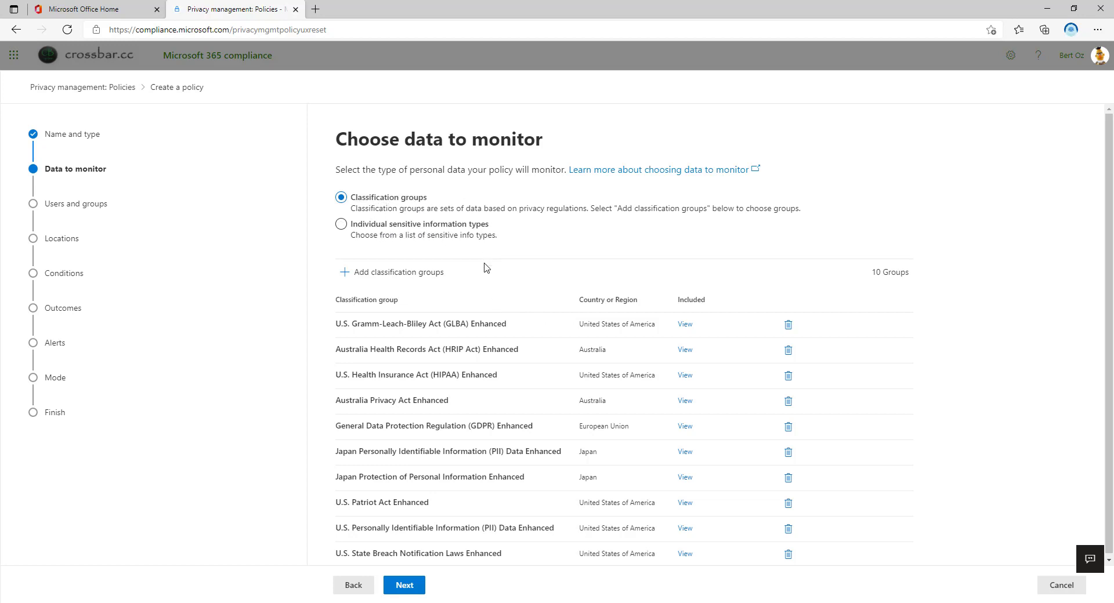
pyautogui.click(424, 584)
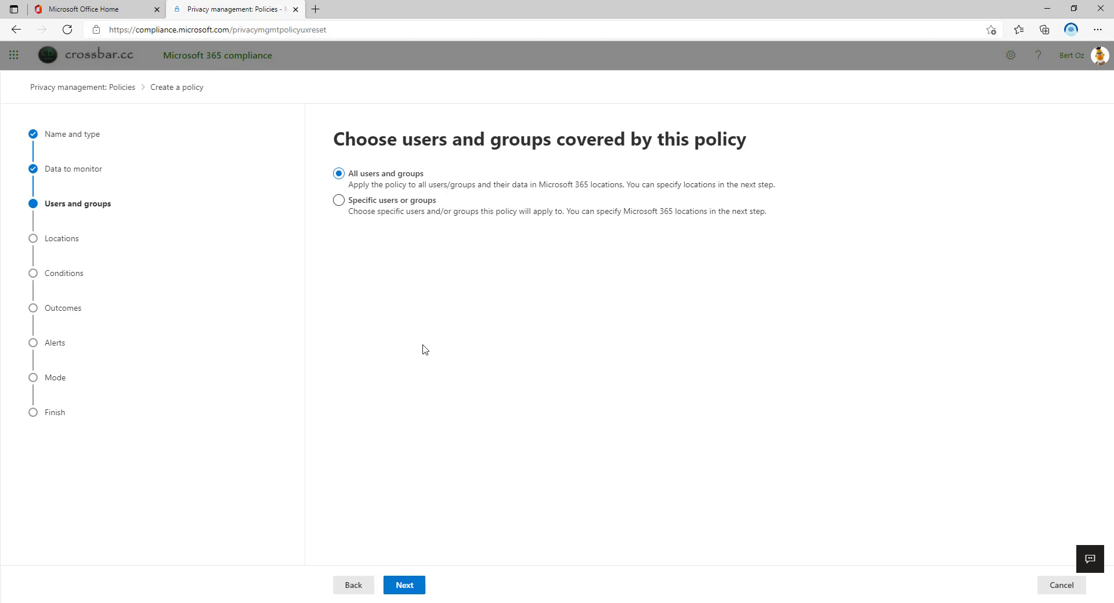
pyautogui.click(409, 588)
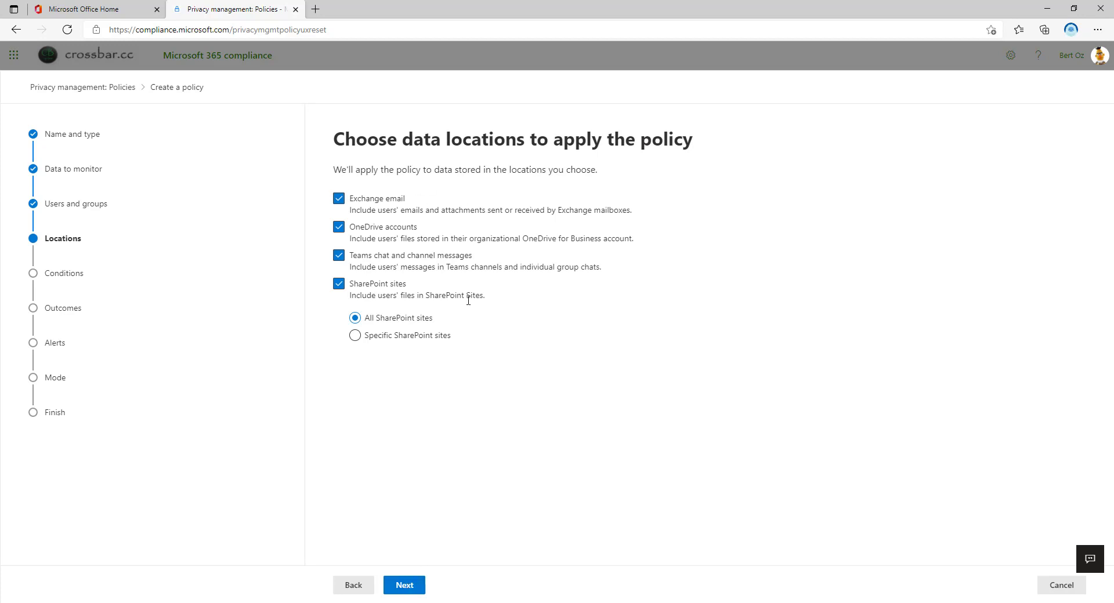
pyautogui.click(409, 587)
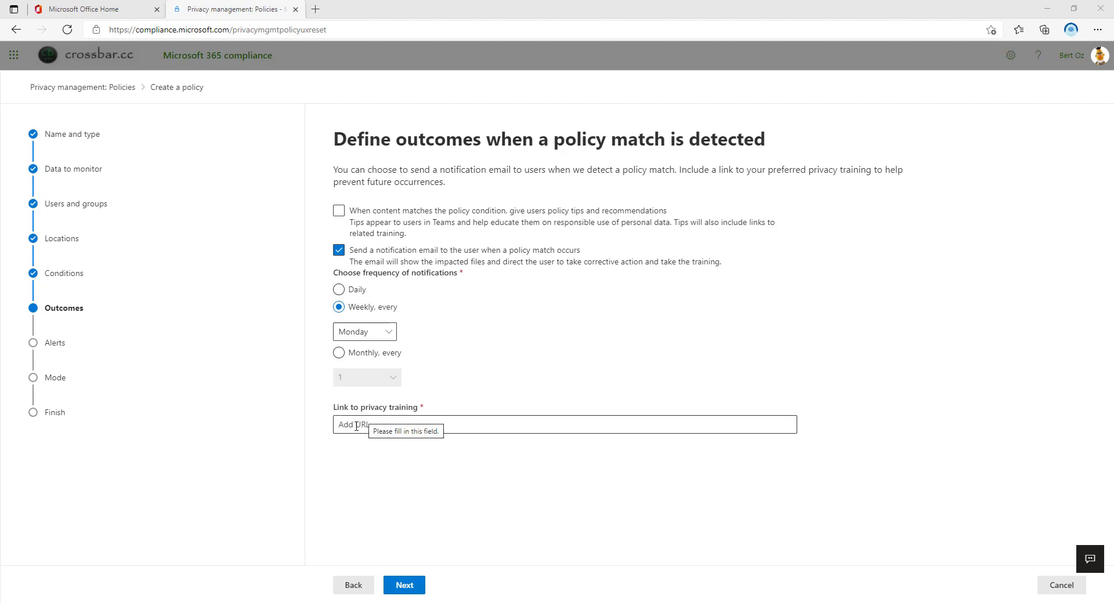
# Add the privacy training link, keep alerts off and test mode on, and reach the review summary
pyautogui.click(356, 428)
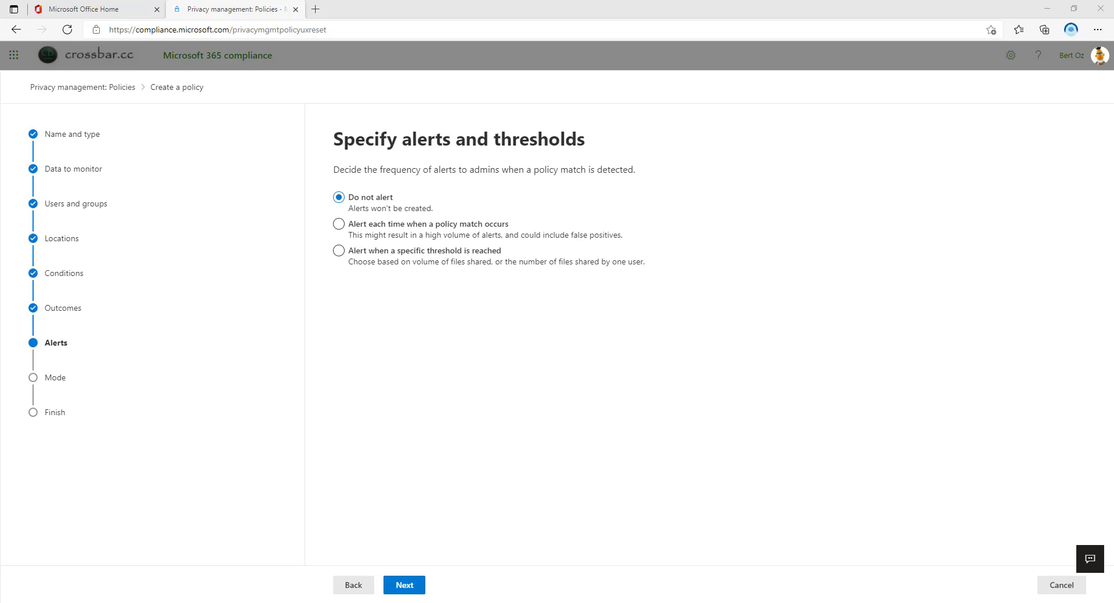
pyautogui.click(406, 588)
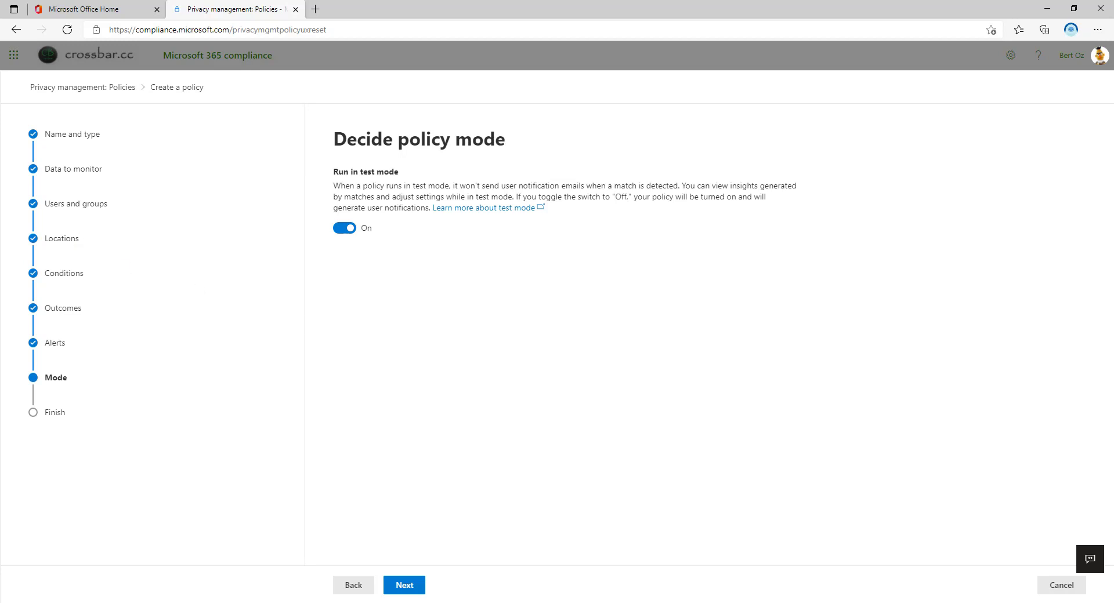
pyautogui.click(411, 586)
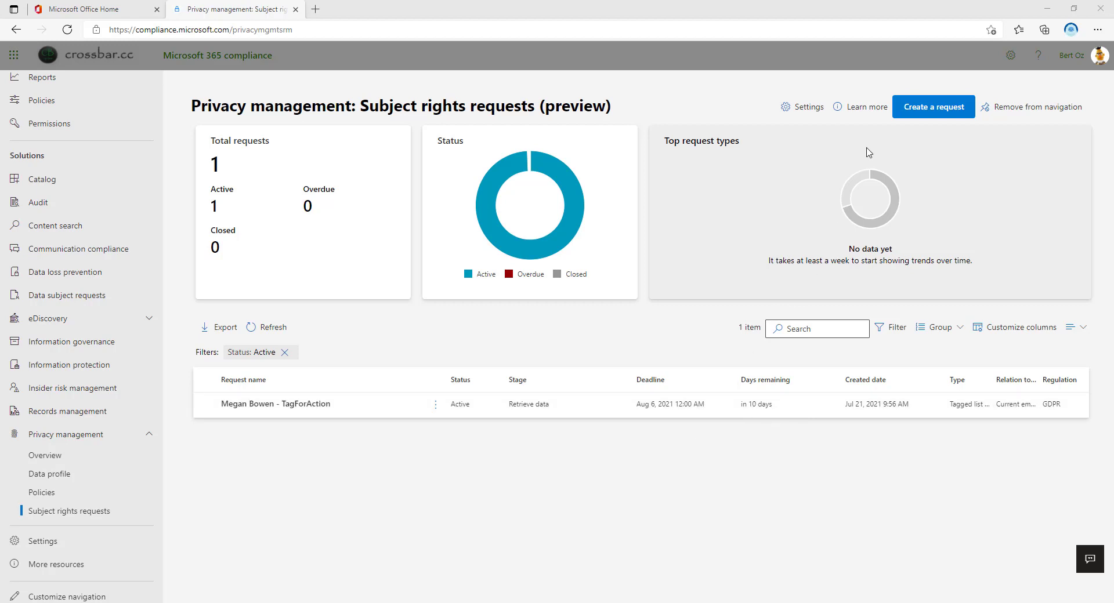
# Start a new subject rights request and autofill the data subject with United Kingdom residency
pyautogui.click(927, 109)
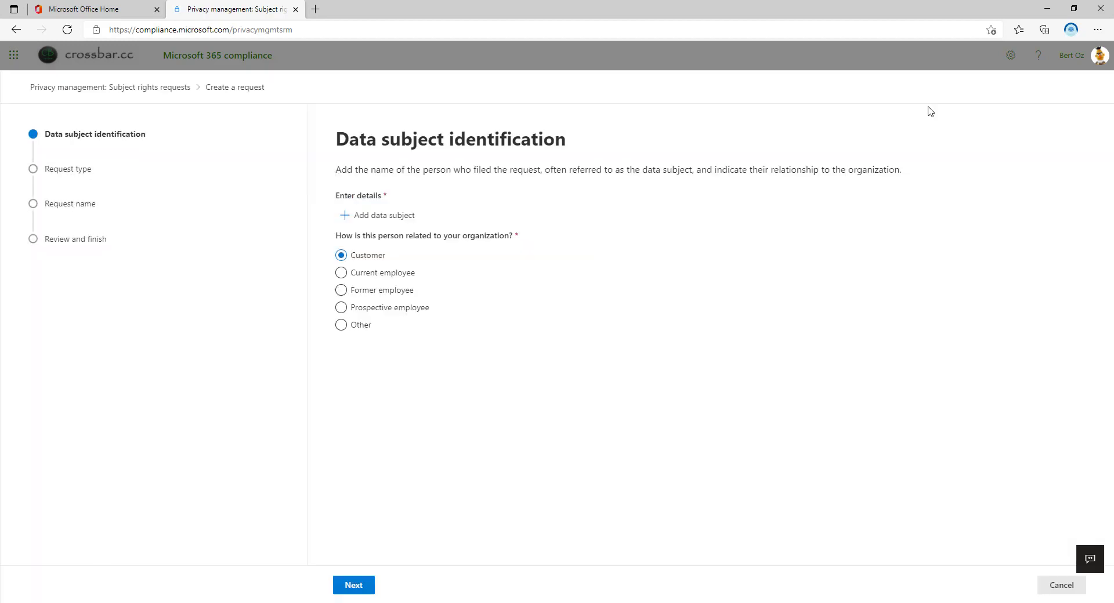
pyautogui.click(373, 218)
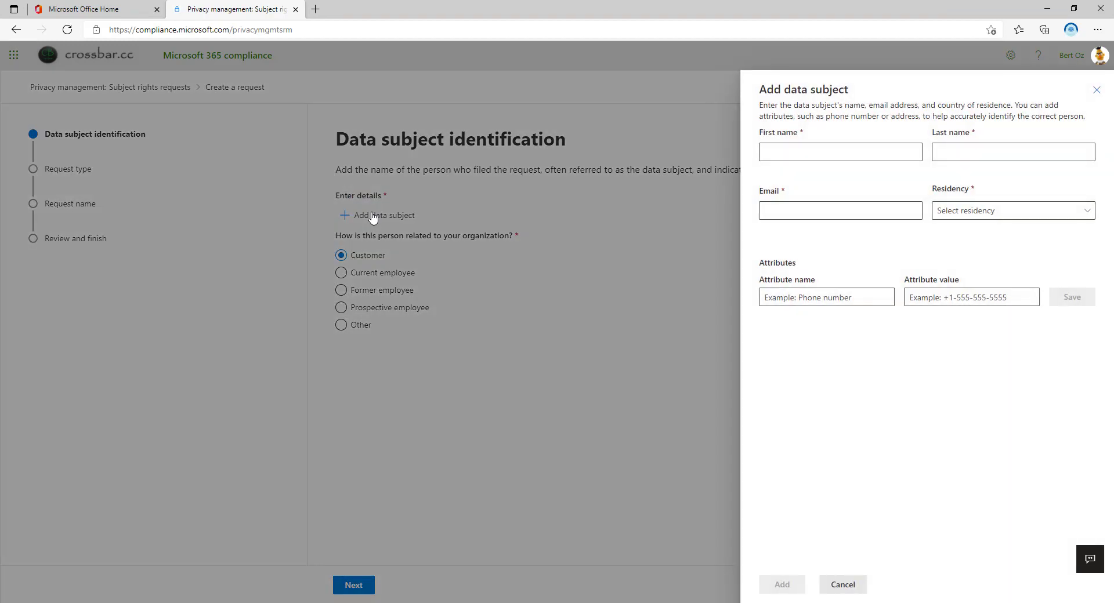
pyautogui.click(797, 147)
pyautogui.click(829, 191)
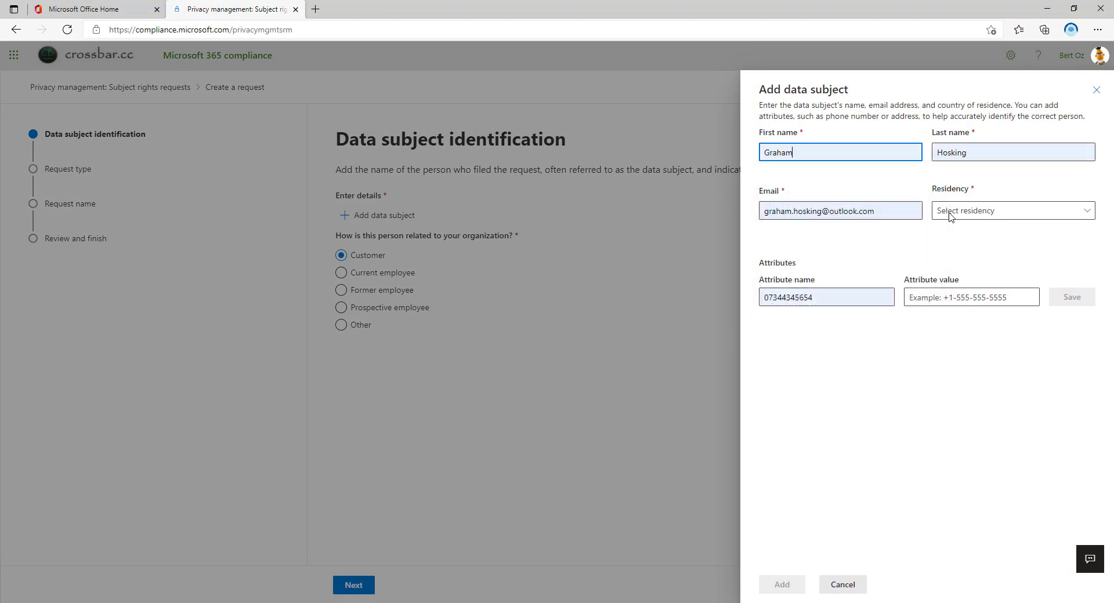
pyautogui.click(993, 214)
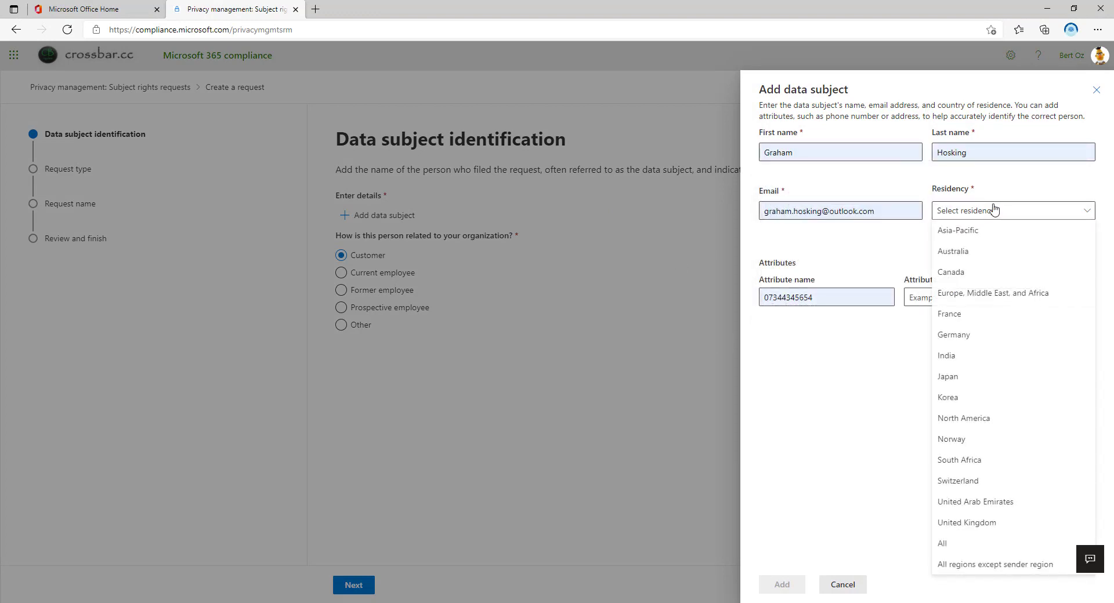
pyautogui.click(995, 523)
# Give the subject a 'Phone' attribute holding their phone number, then add the subject
pyautogui.click(853, 297)
pyautogui.press('BackSpace')
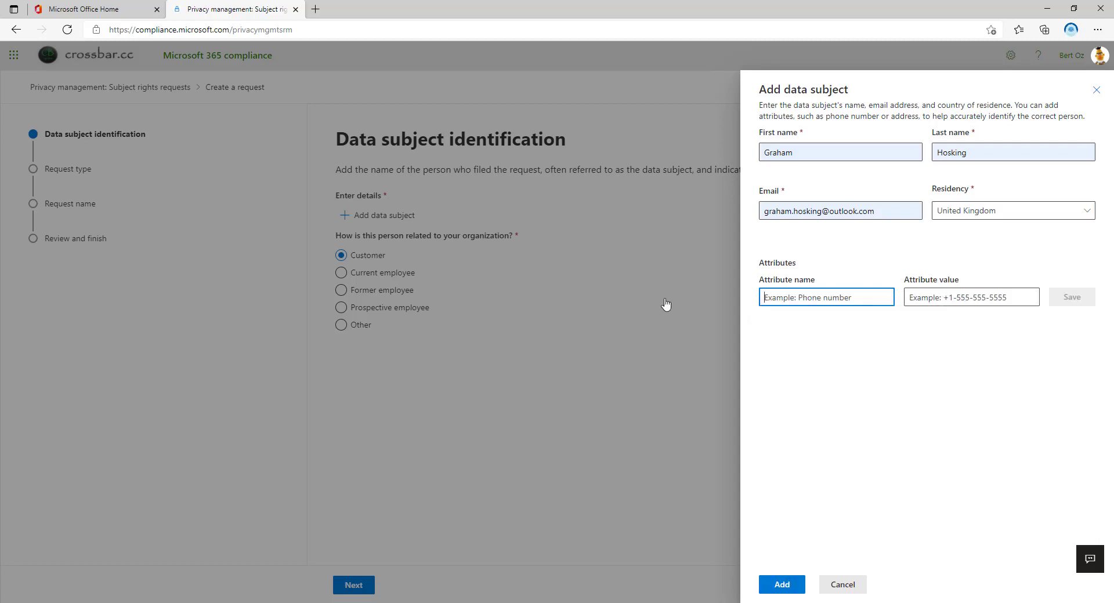
pyautogui.write('Phone')
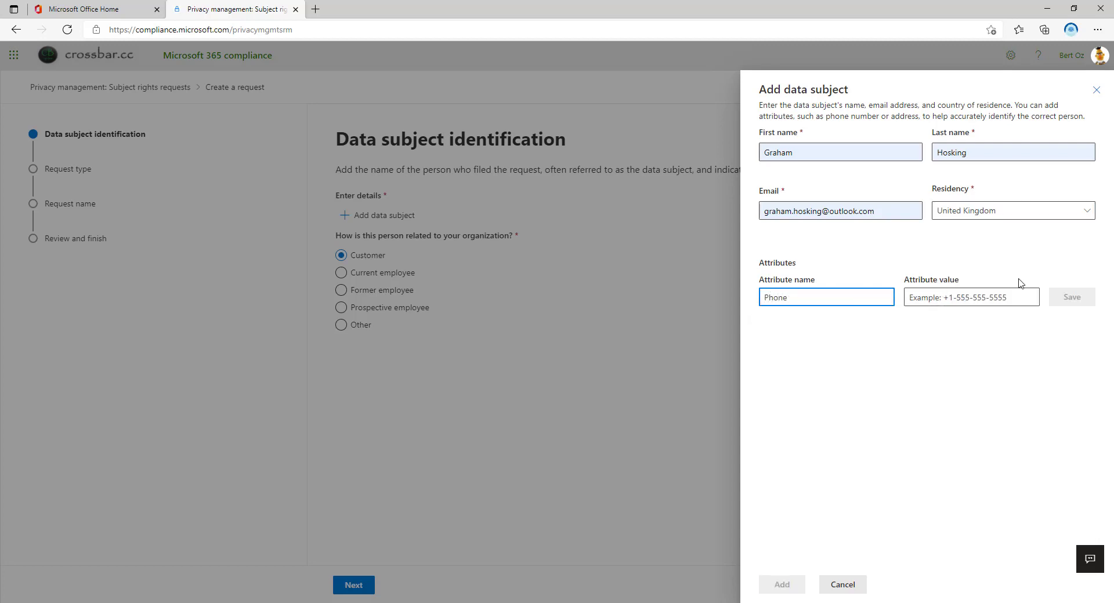
pyautogui.click(928, 299)
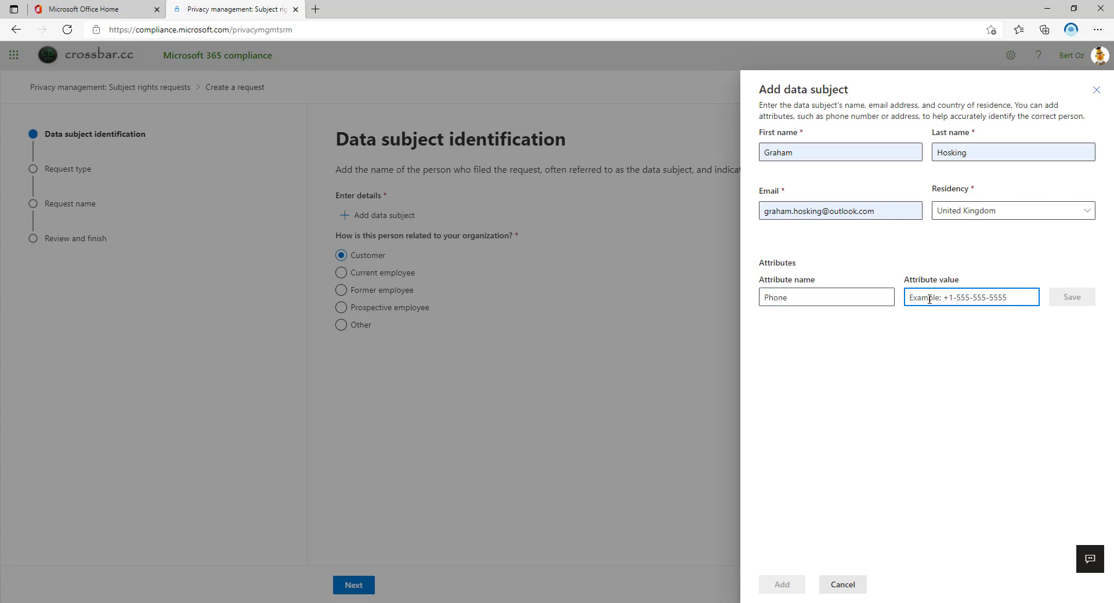
pyautogui.click(1072, 297)
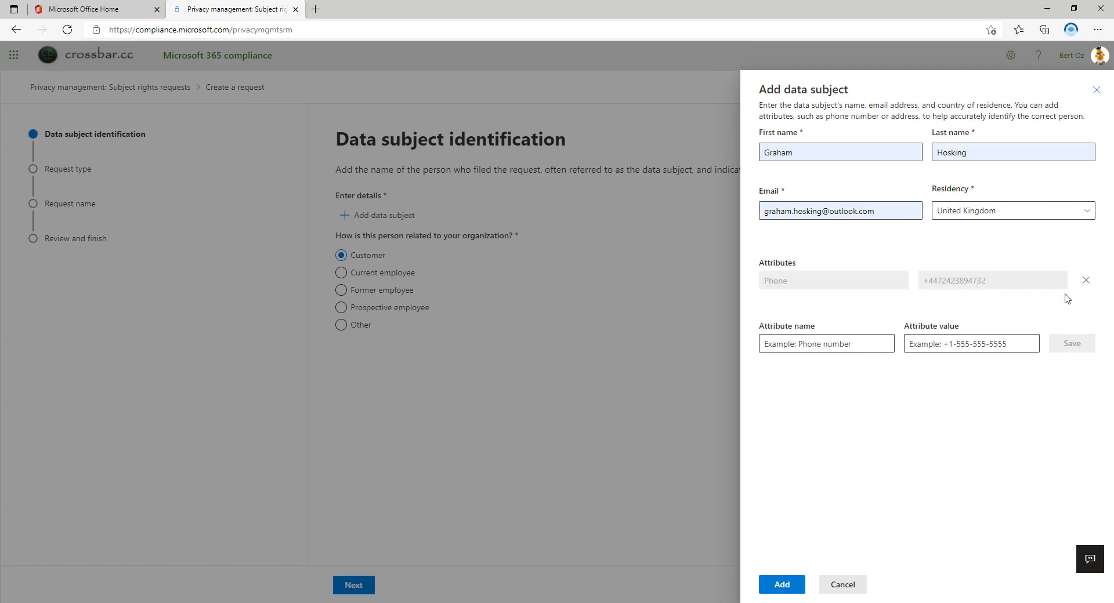
pyautogui.click(783, 587)
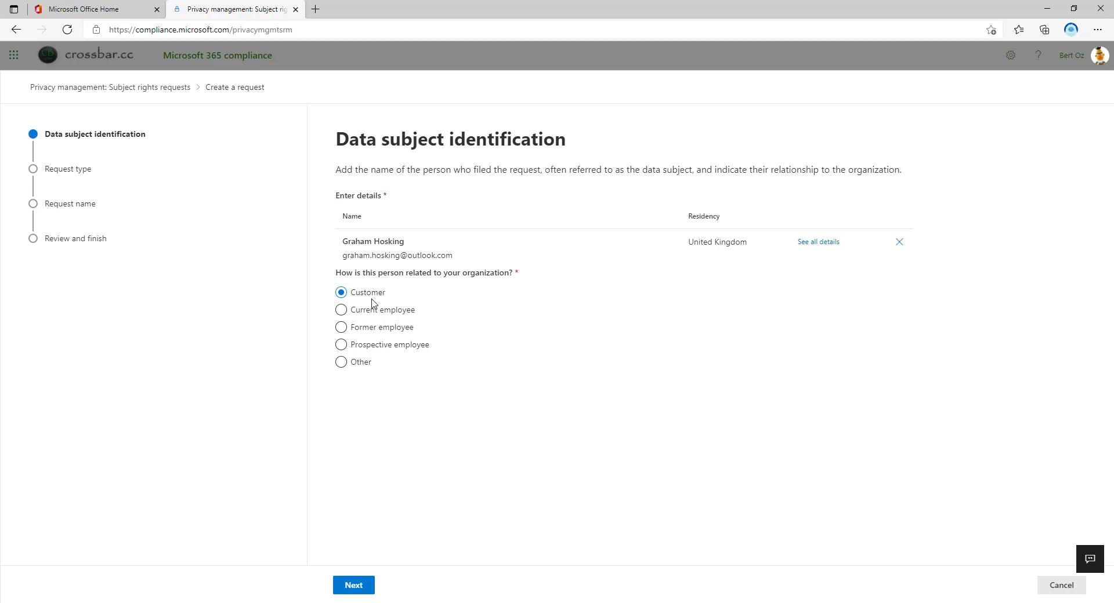
# Mark the data subject as a former employee and continue
pyautogui.click(381, 315)
pyautogui.click(388, 329)
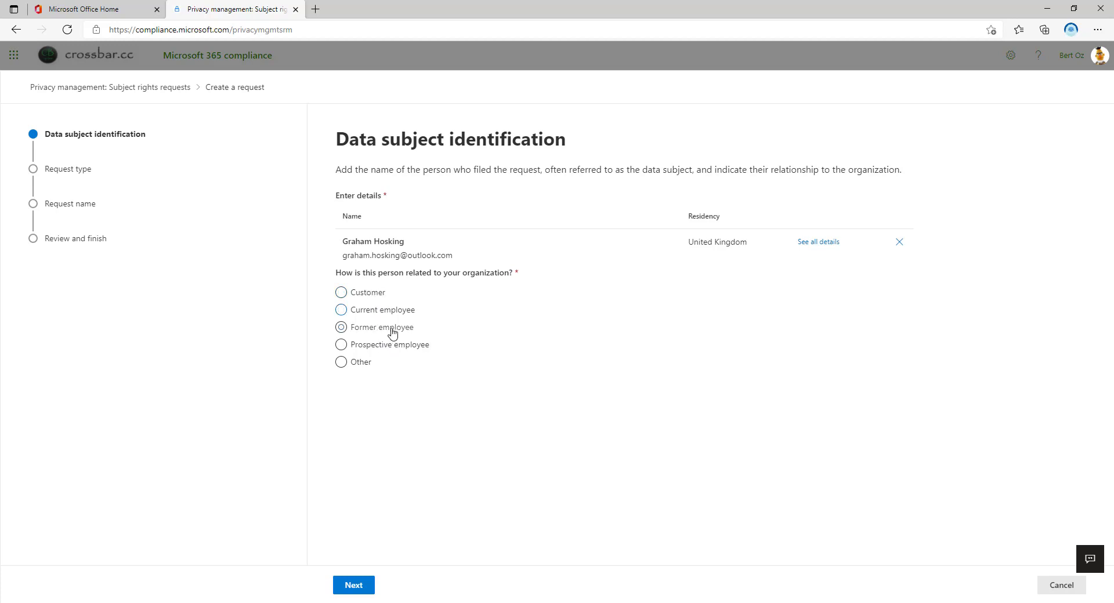
pyautogui.click(363, 589)
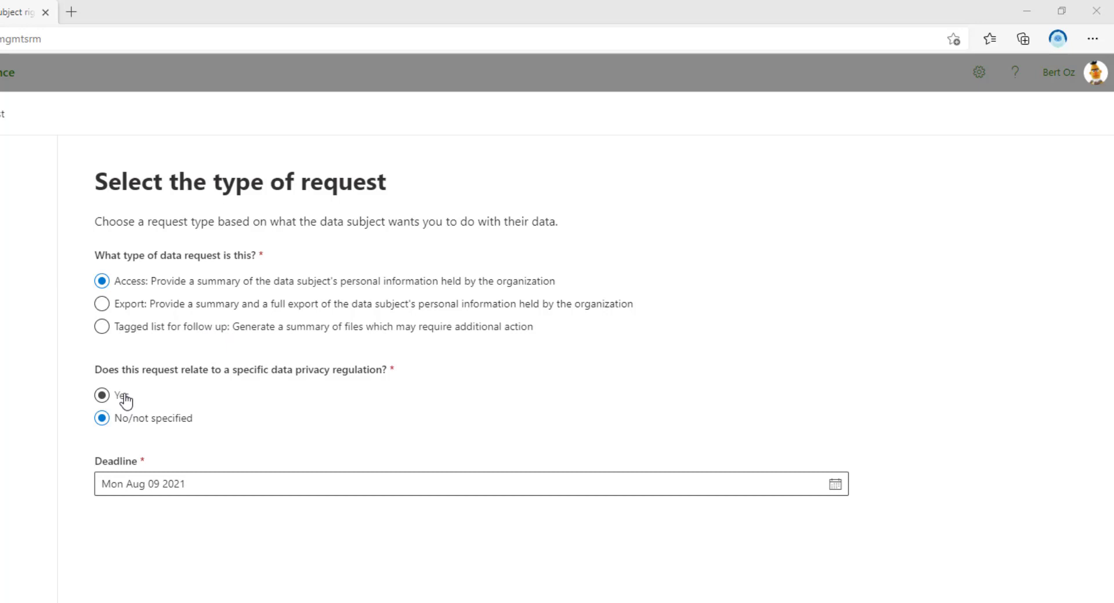
# Set the request to no specific regulation with a deadline of Aug 31, 2021
pyautogui.click(124, 397)
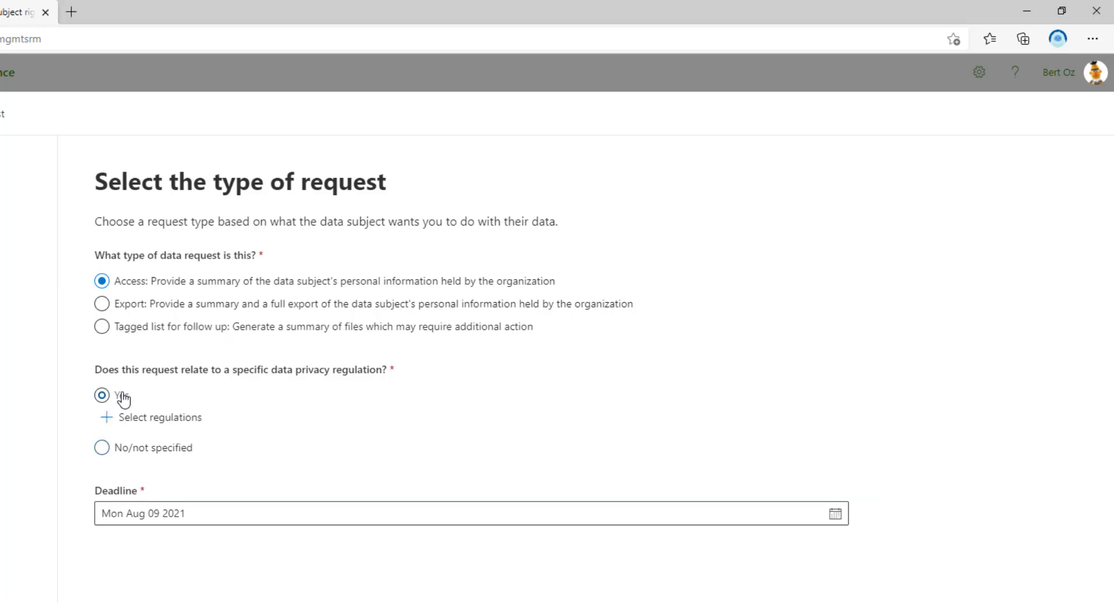
pyautogui.click(171, 423)
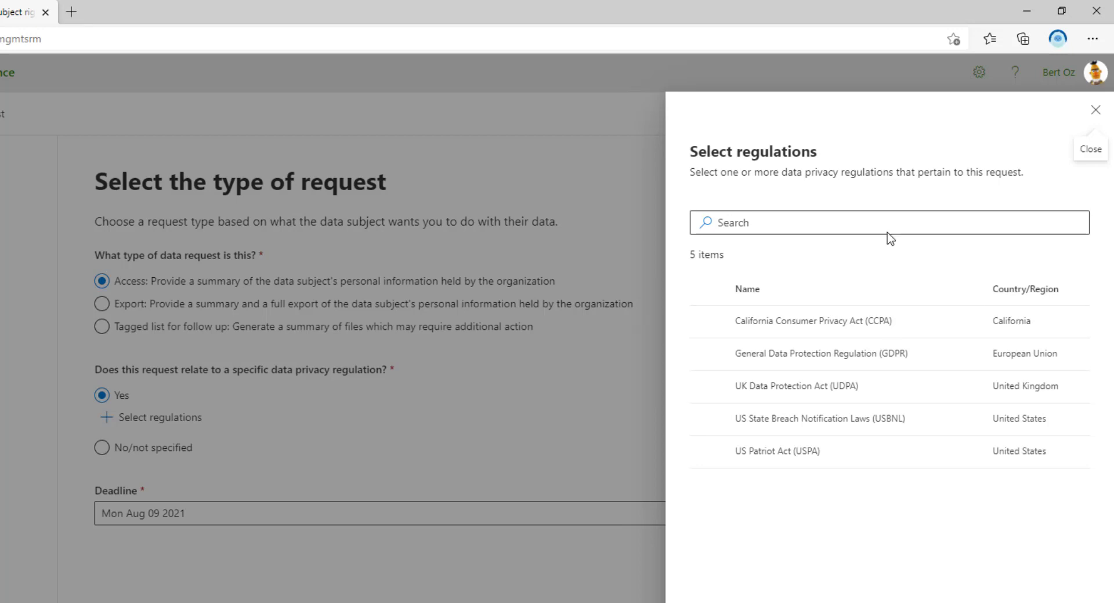
pyautogui.click(138, 471)
pyautogui.click(140, 449)
pyautogui.click(834, 488)
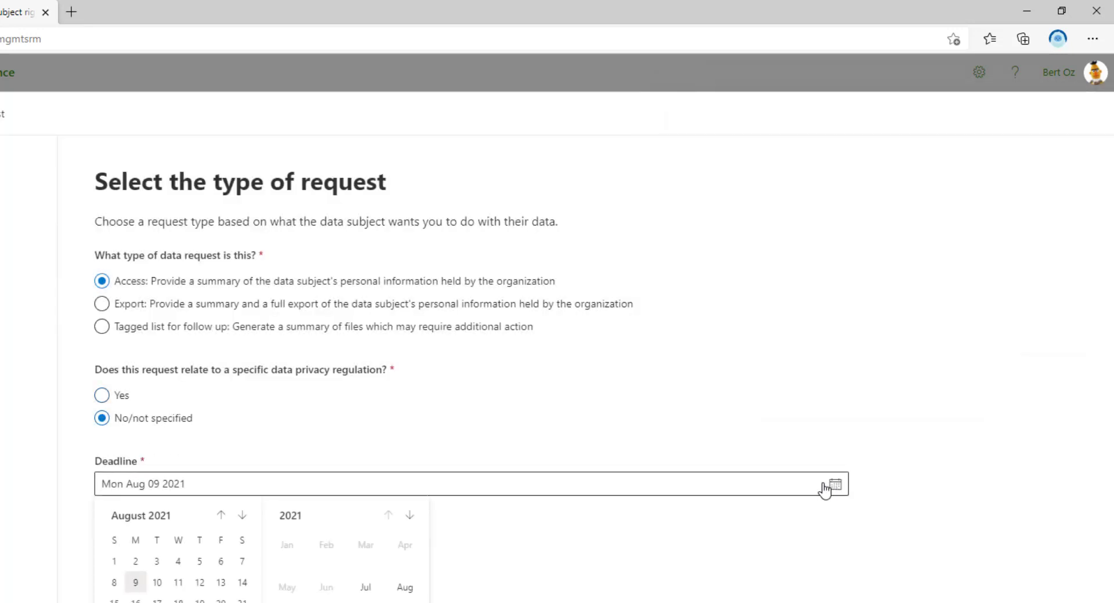
pyautogui.click(156, 602)
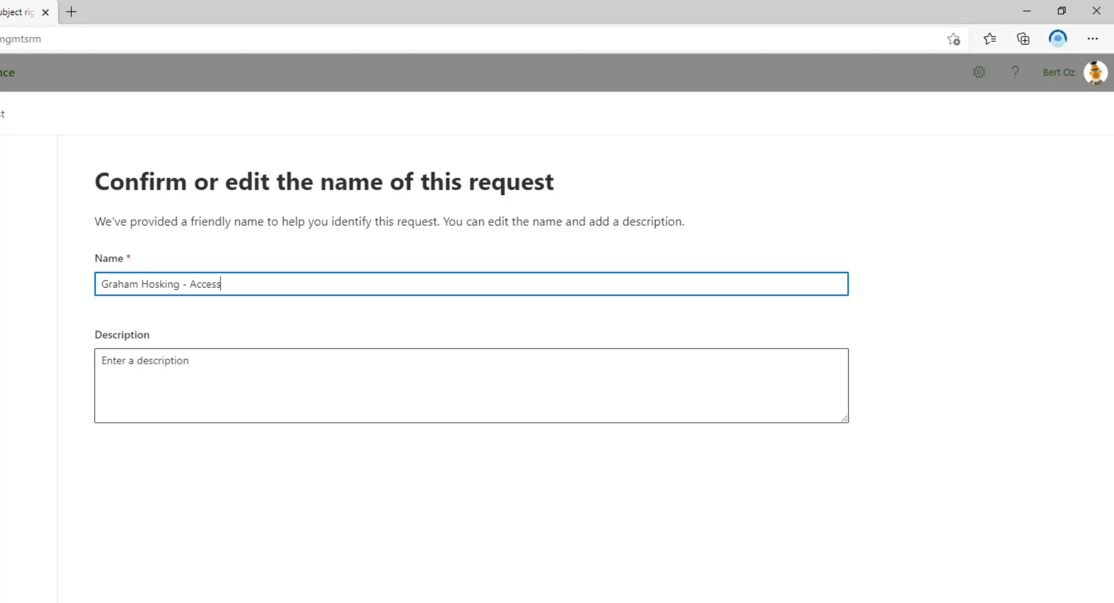
# Submit the Access request under its suggested name and open it from the requests list
pyautogui.press('Return')
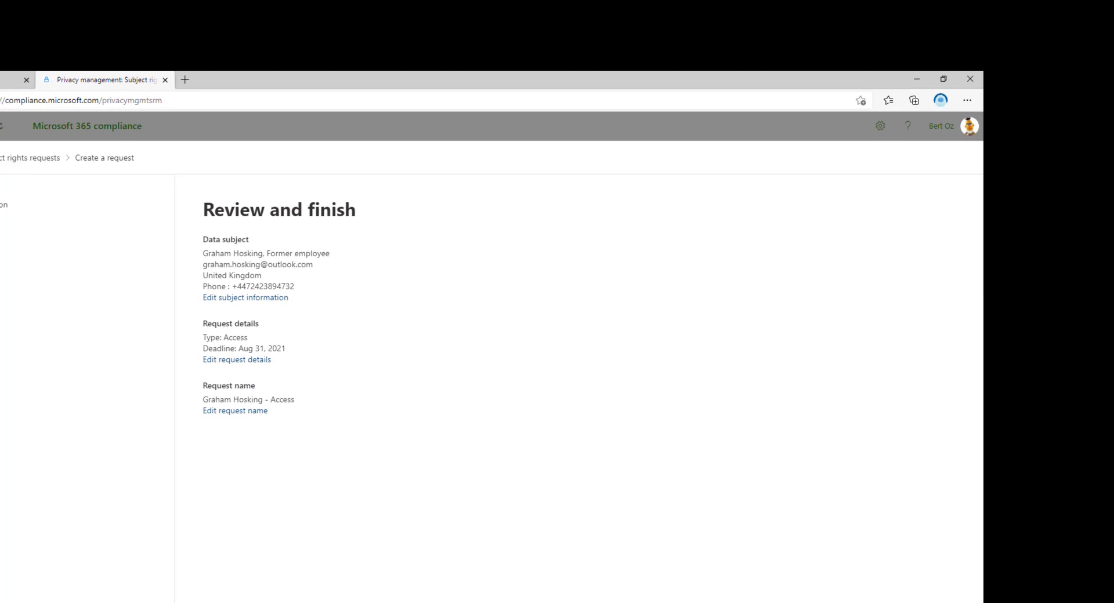
pyautogui.press('Return')
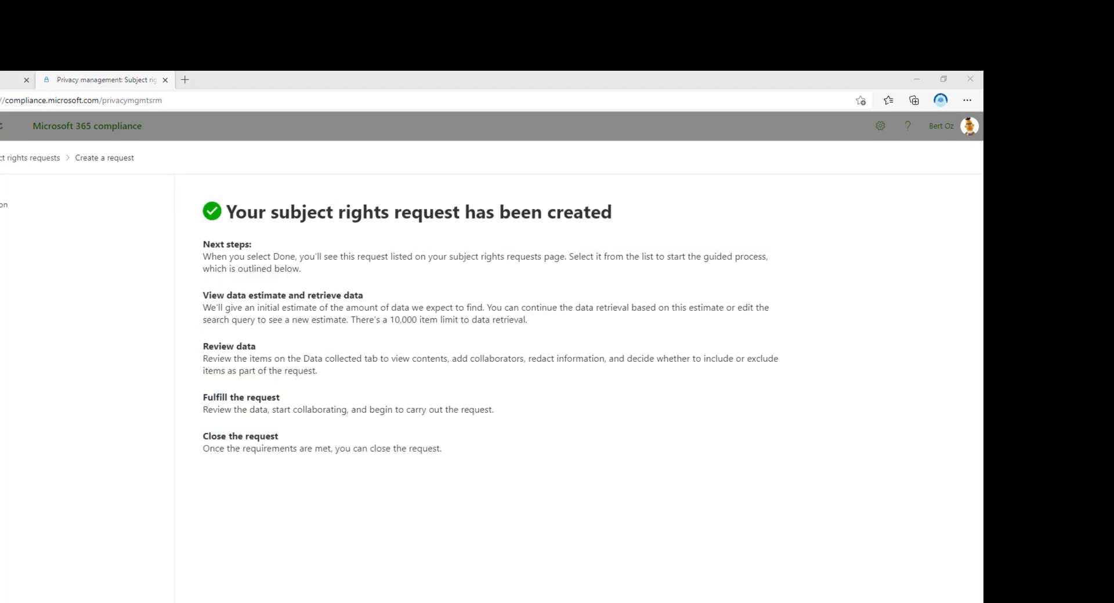
pyautogui.press('Return')
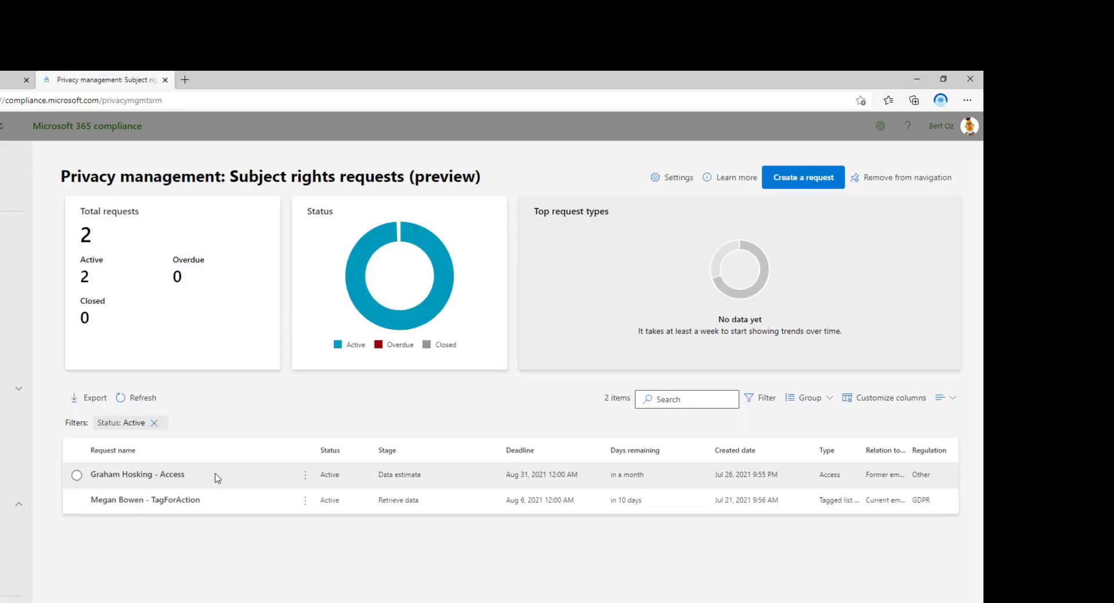
pyautogui.click(178, 481)
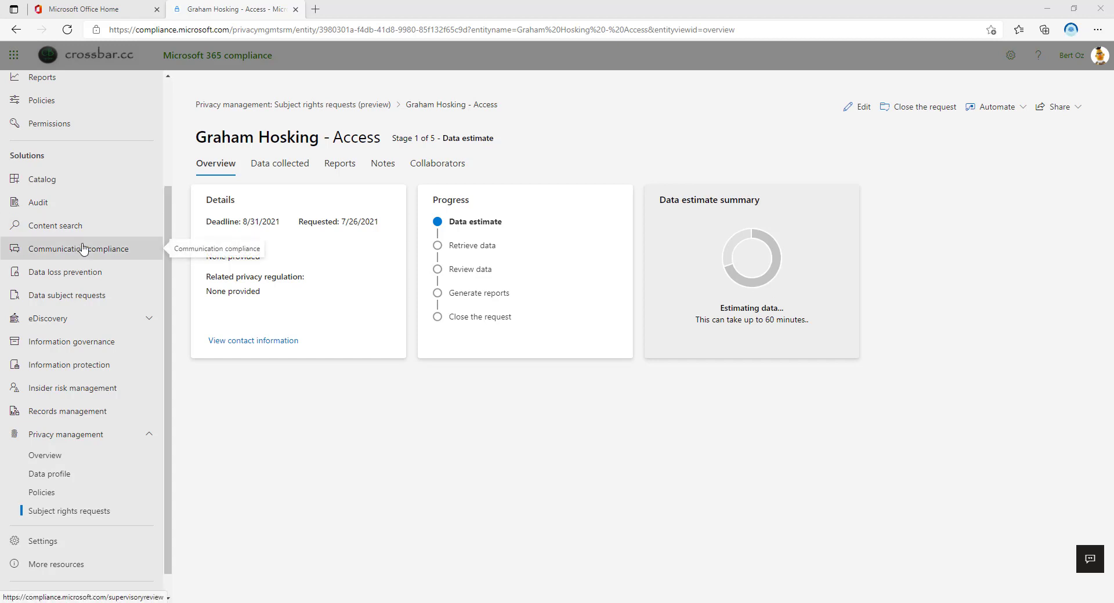
# View the new request's Data collected tab
pyautogui.click(271, 168)
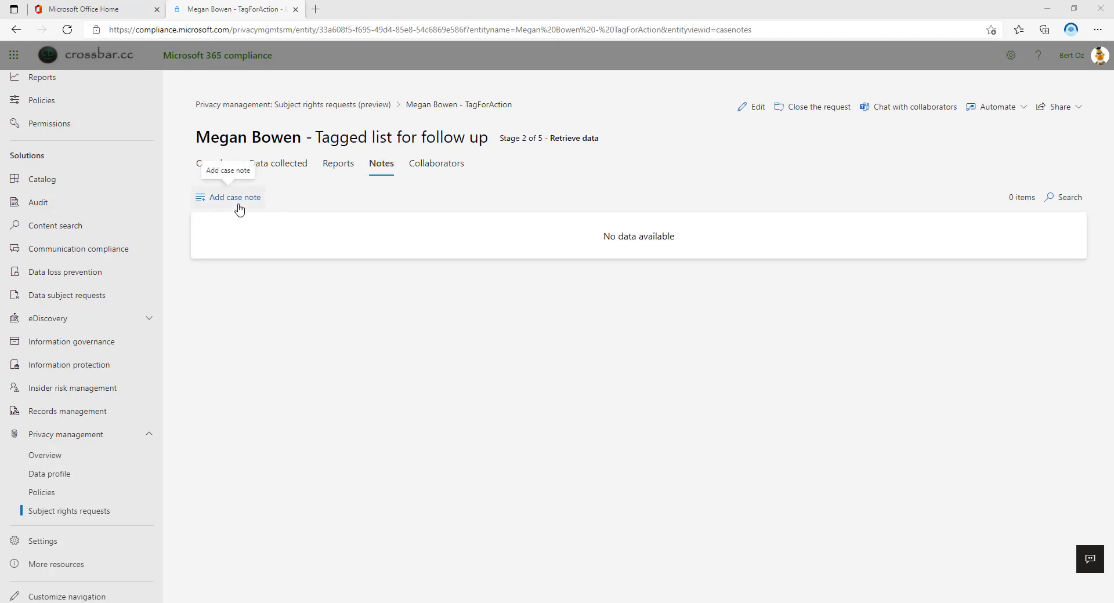
# Check the request's Collaborators and Automate options, then return to the Privacy management Overview
pyautogui.click(444, 168)
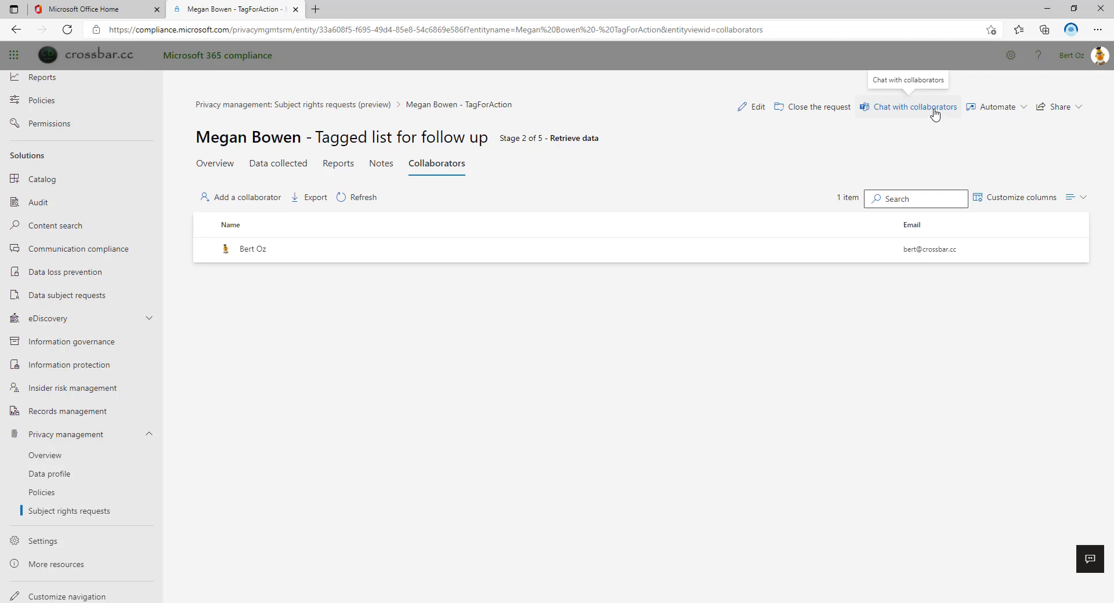
pyautogui.click(1024, 109)
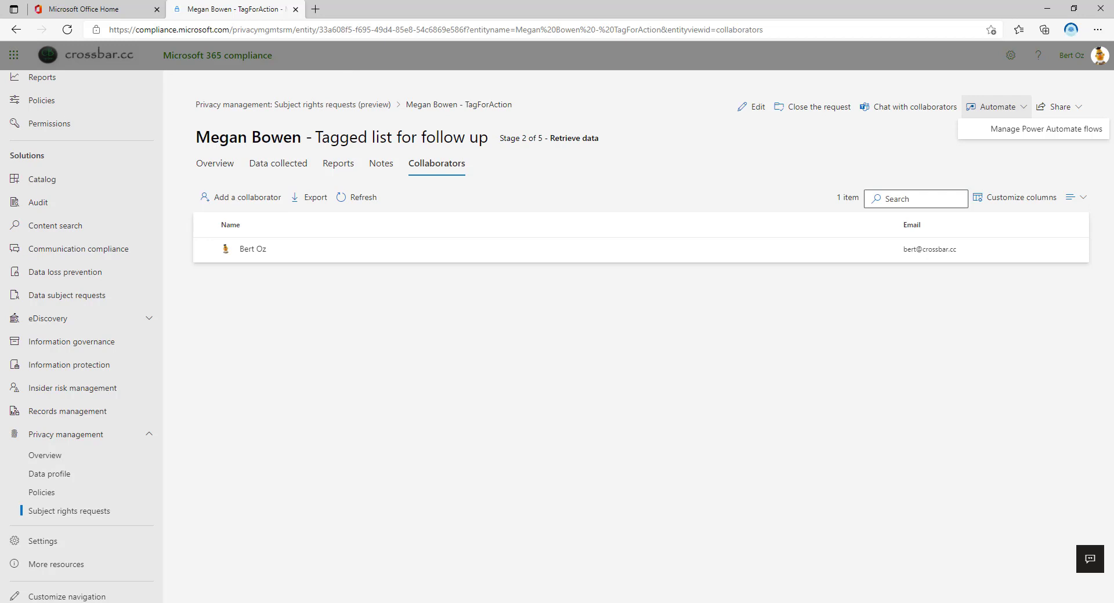
pyautogui.click(45, 455)
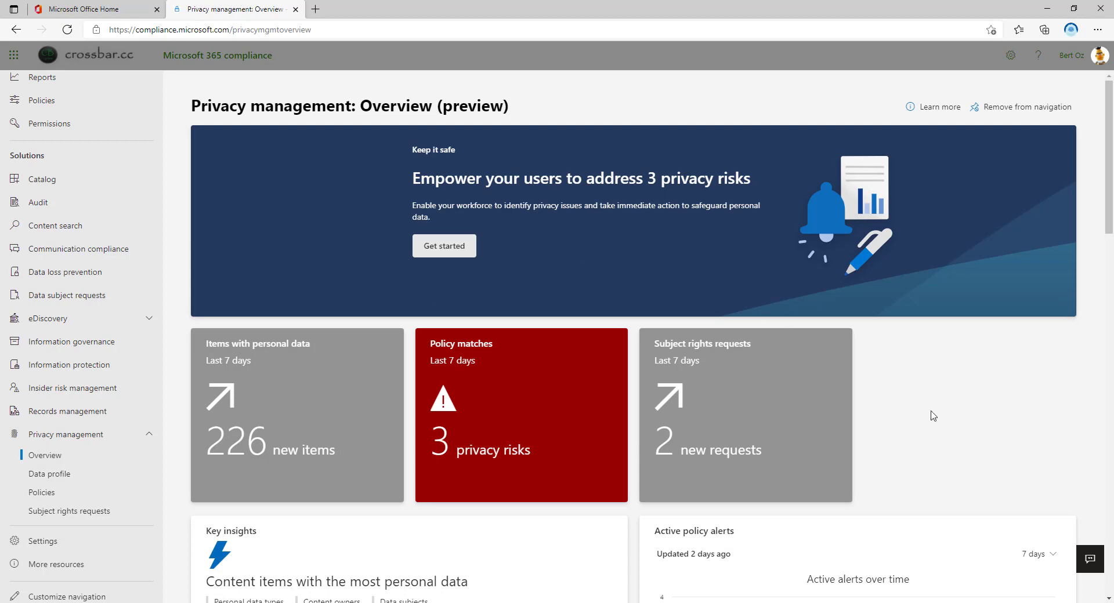
# Open the 'Help improve the Compliance Center' feedback form and place the cursor in its comment box
pyautogui.click(1089, 570)
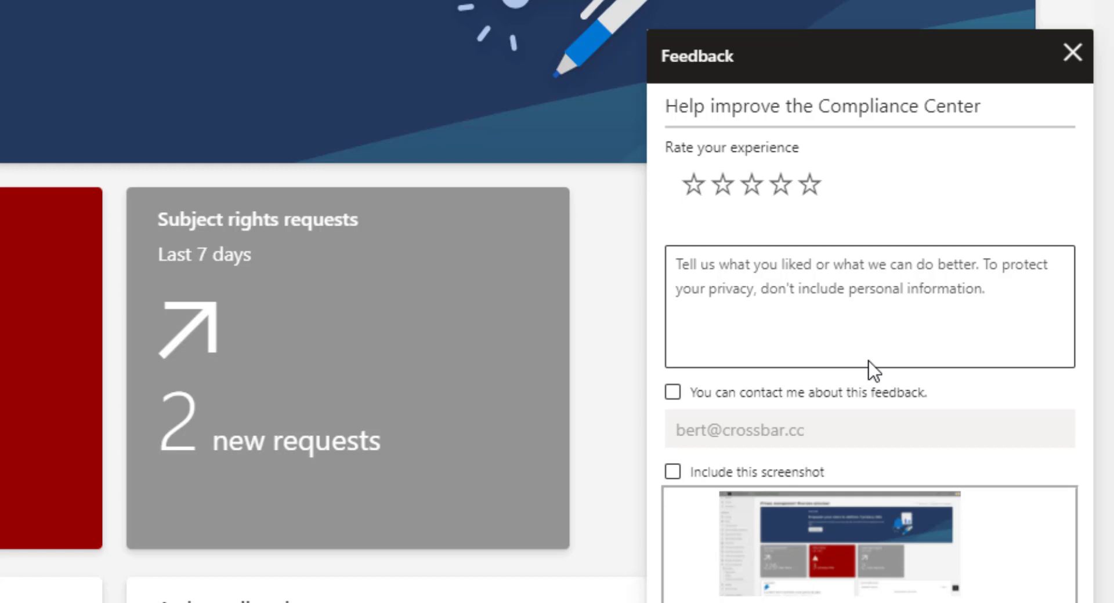
pyautogui.click(868, 364)
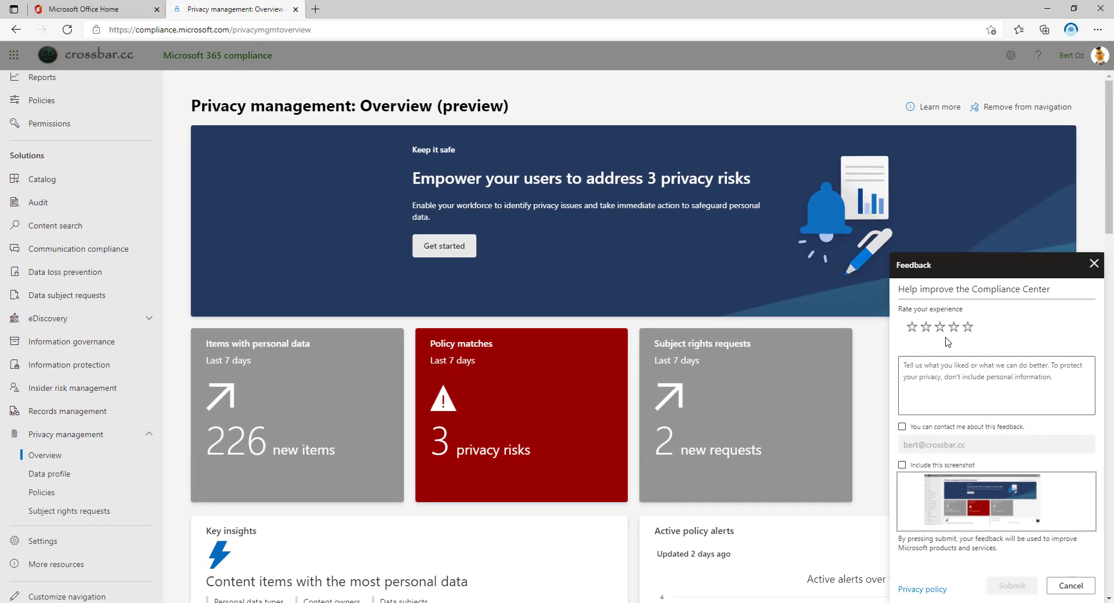